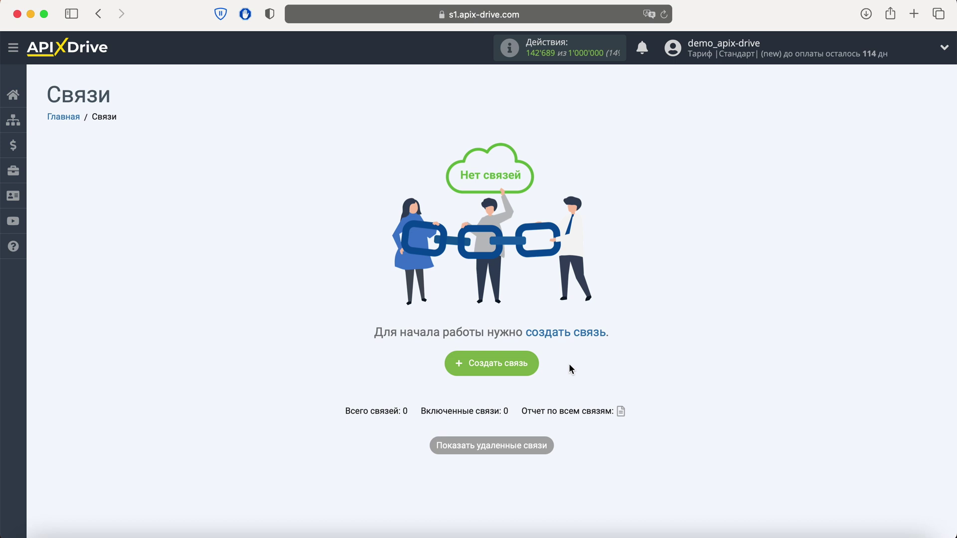
Start a new connection with Google Sheets as the data source system
left_click(518, 358)
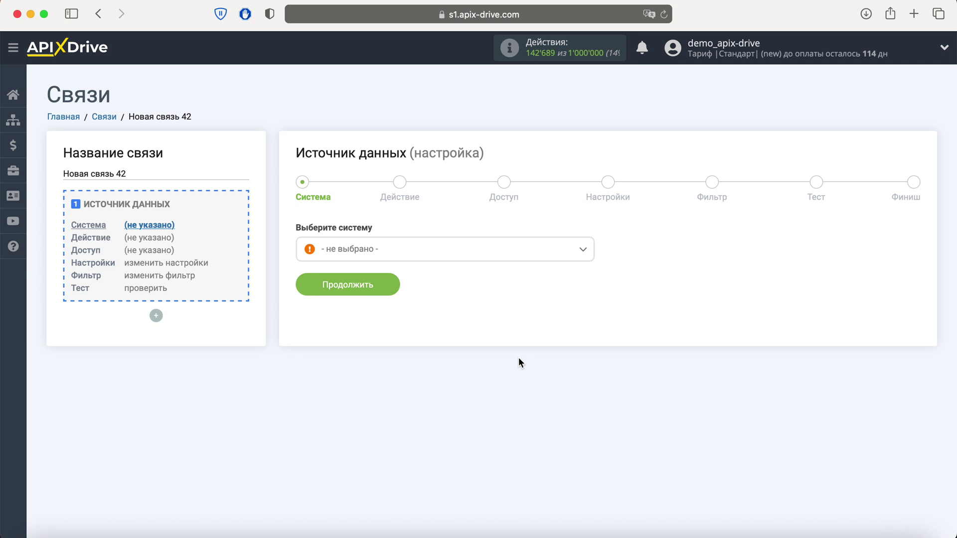
left_click(474, 251)
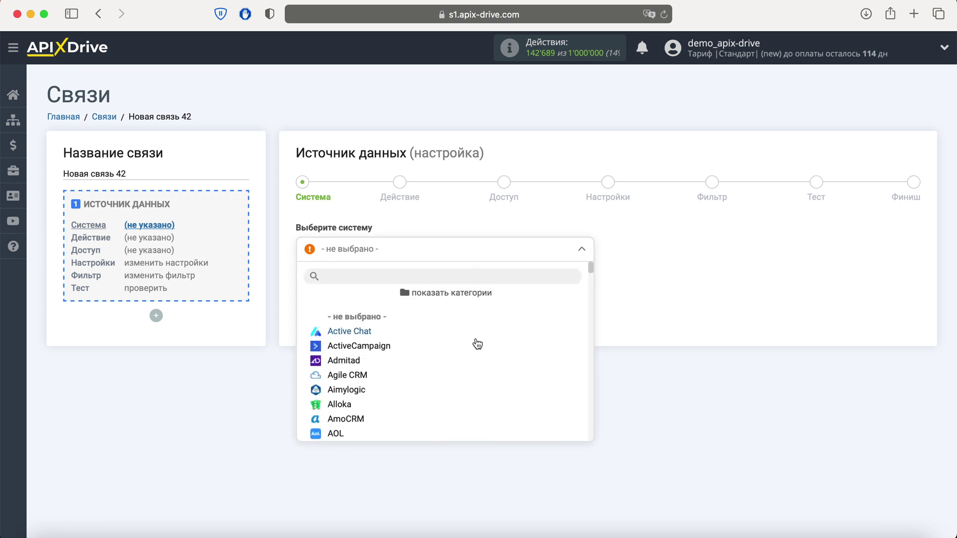
scroll(476, 342, "down", 5)
scroll(476, 343, "down", 4)
scroll(476, 343, "down", 5)
scroll(476, 343, "down", 3)
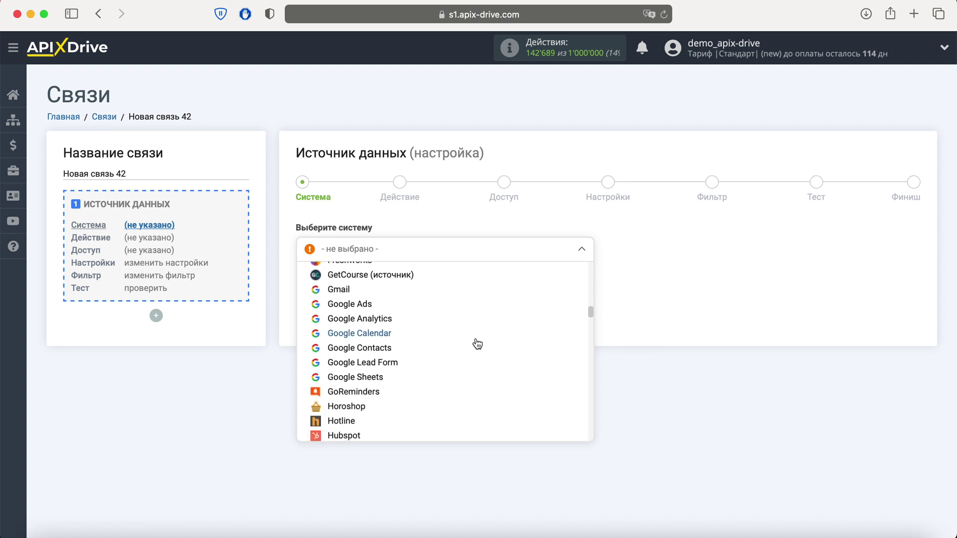
left_click(373, 377)
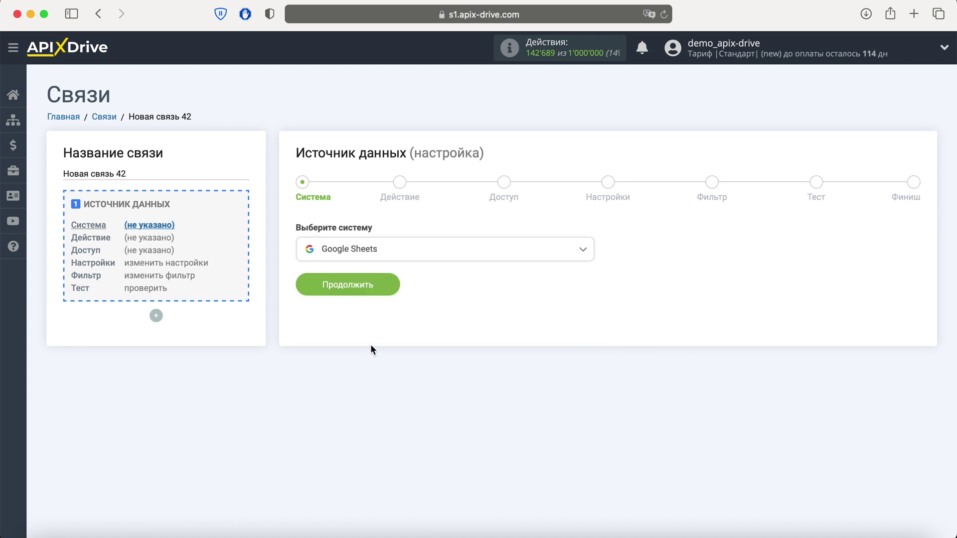
left_click(387, 285)
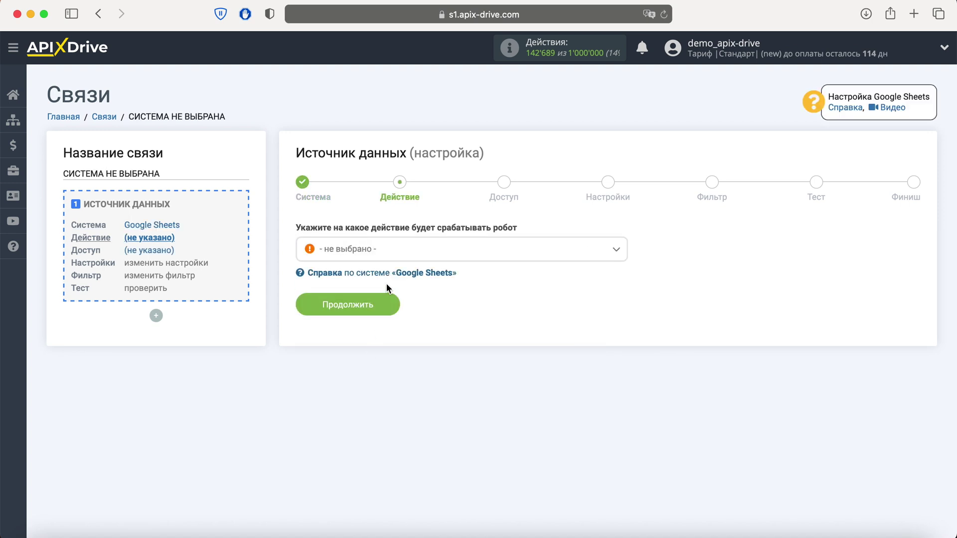
Set the source action to Загрузить строки (новые) and continue
left_click(408, 255)
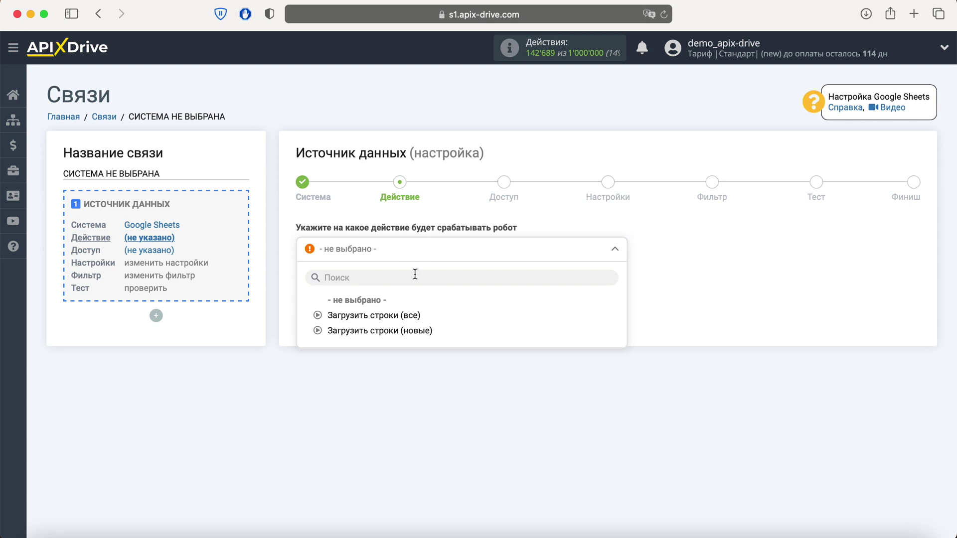
left_click(414, 331)
left_click(386, 300)
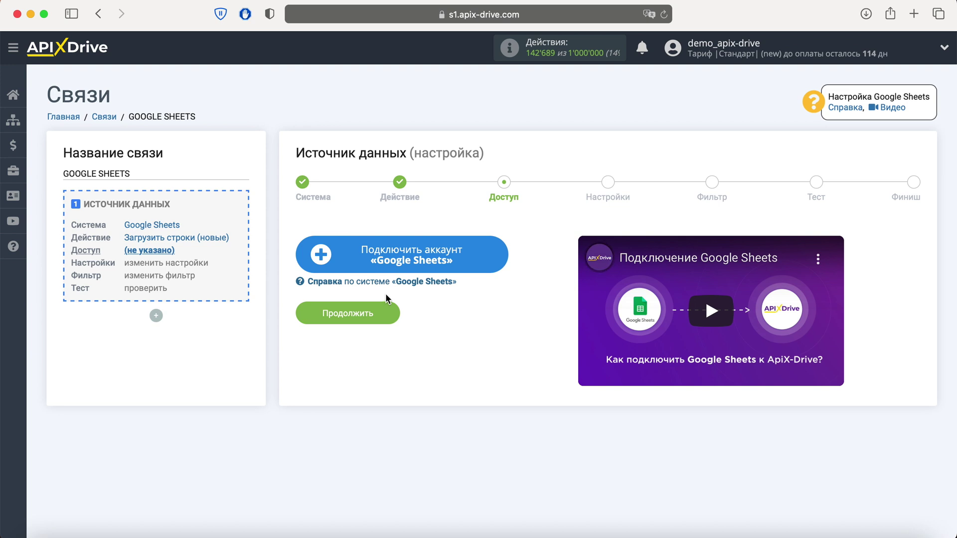
Sign in with the saved Google e-mail and password, then grant ApiX-Drive the requested access
left_click(485, 257)
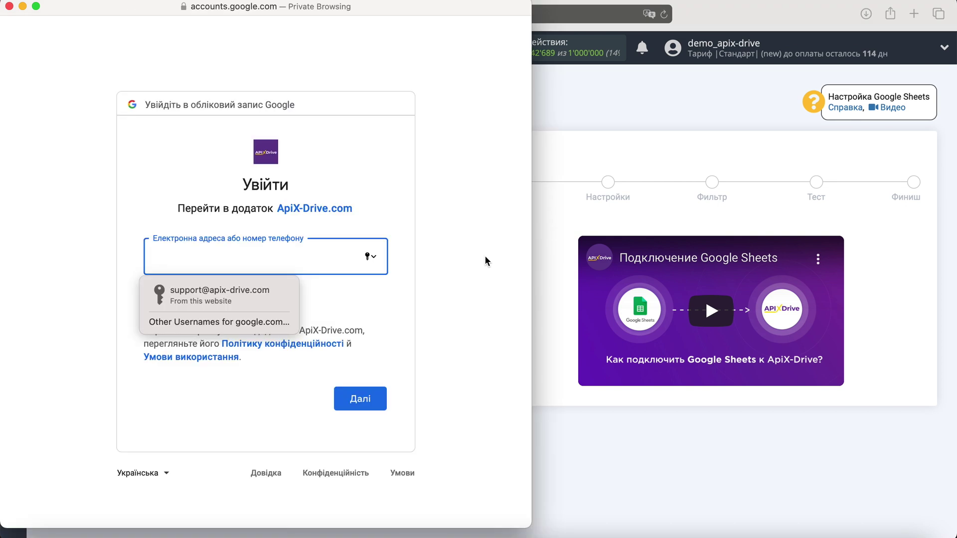
left_click(286, 289)
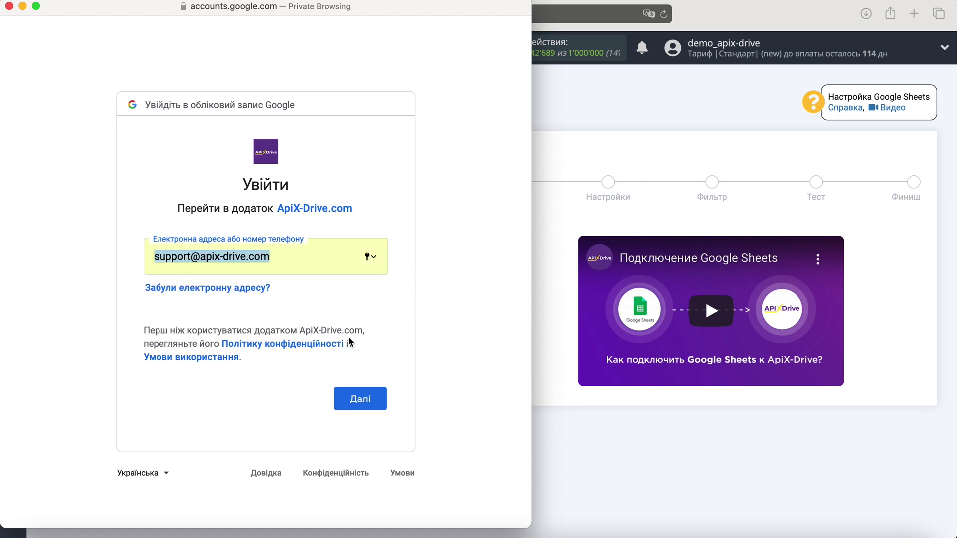
left_click(348, 398)
left_click(236, 293)
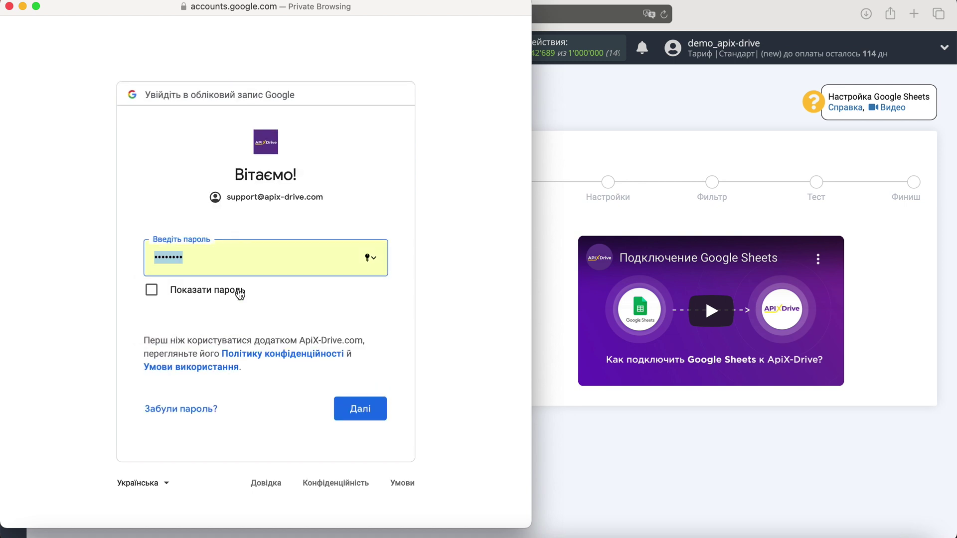
left_click(375, 407)
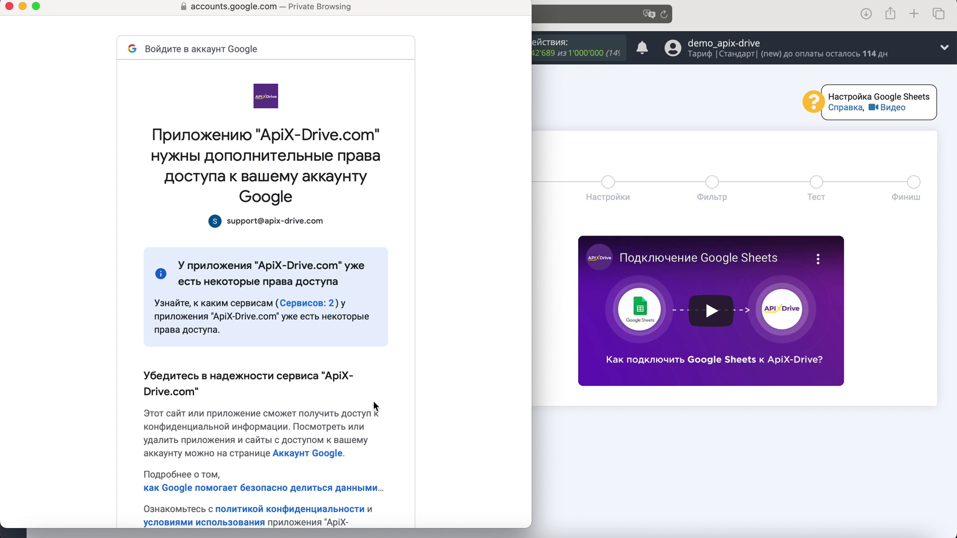
scroll(372, 402, "down", 5)
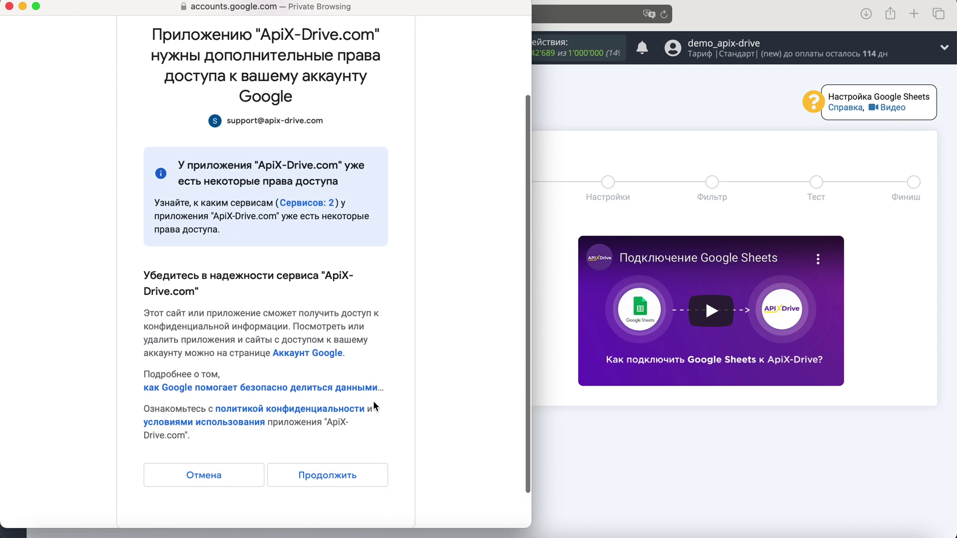
left_click(367, 482)
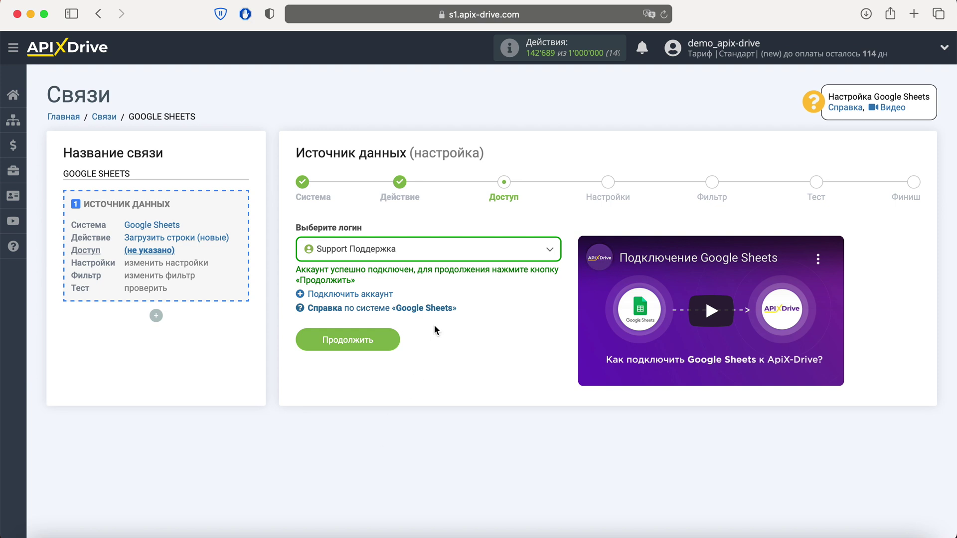
Select the newly connected Google account as the source login and continue
left_click(419, 254)
left_click(410, 327)
left_click(403, 340)
left_click(387, 339)
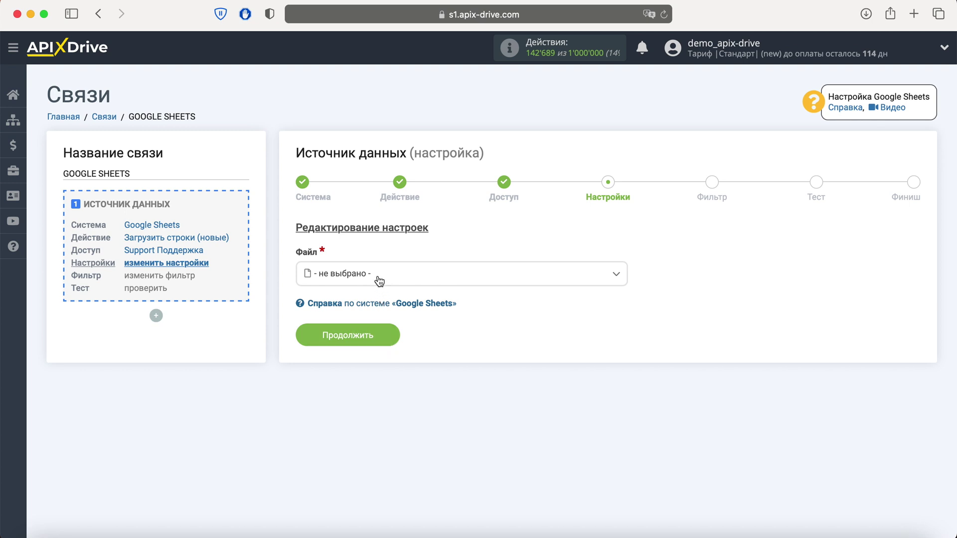
Choose file Таблица_Источник and sheet Источник, and set the start row to 2
left_click(379, 278)
left_click(383, 357)
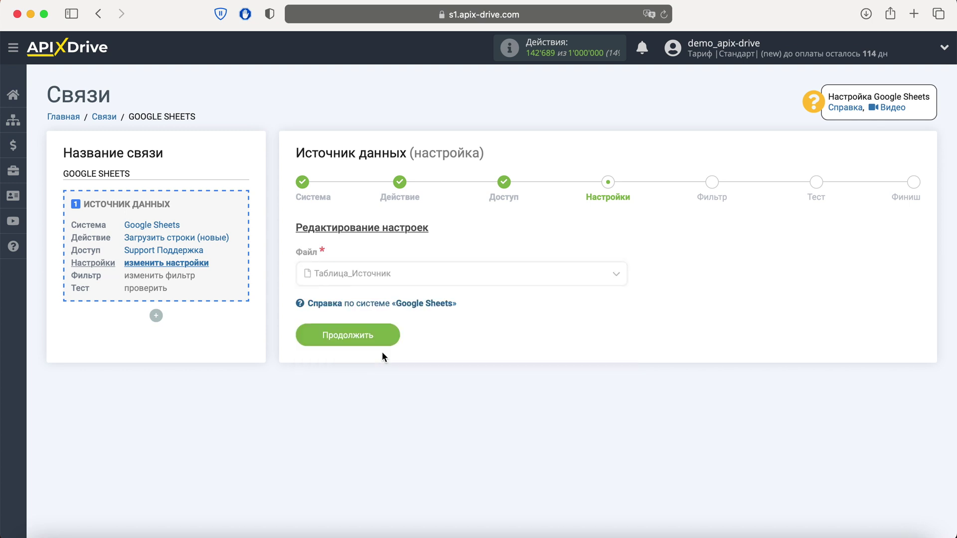
left_click(382, 331)
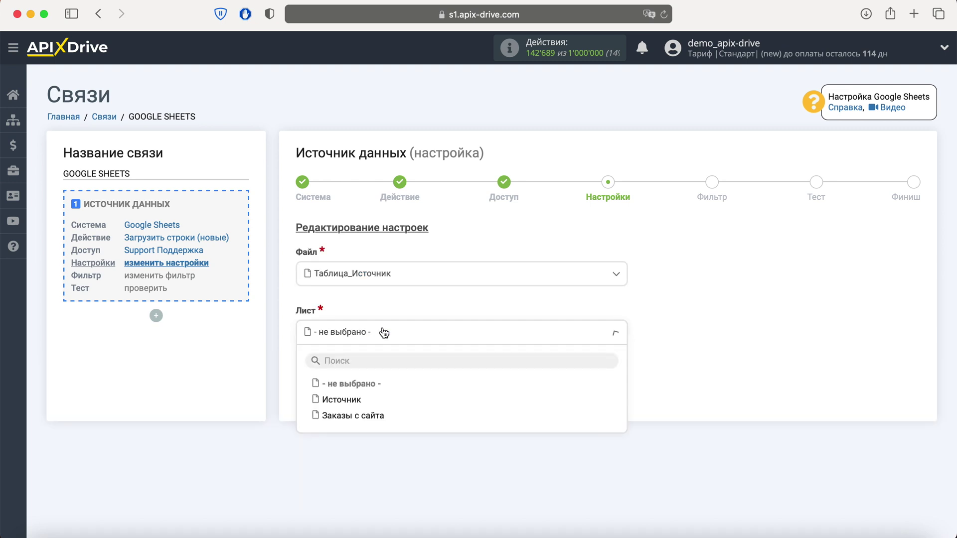
left_click(373, 401)
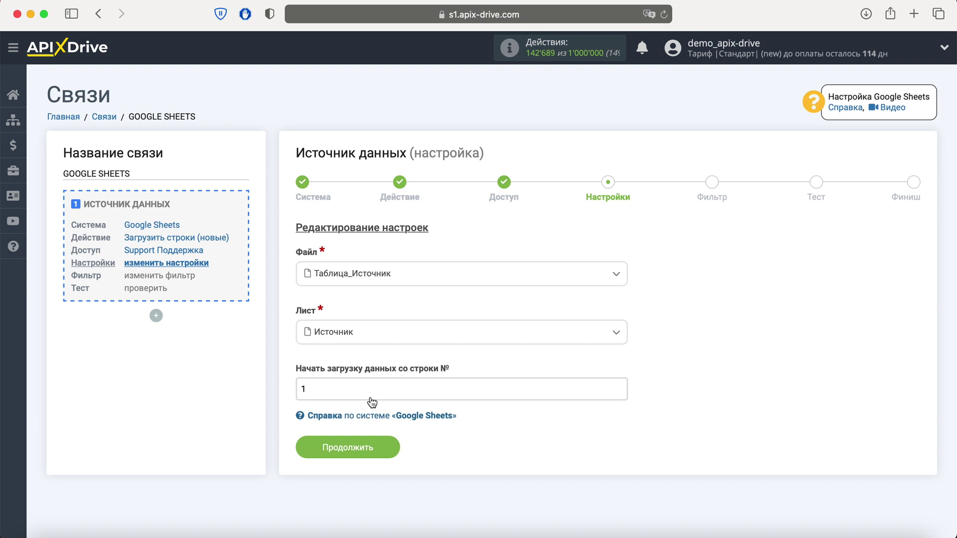
left_click(344, 391)
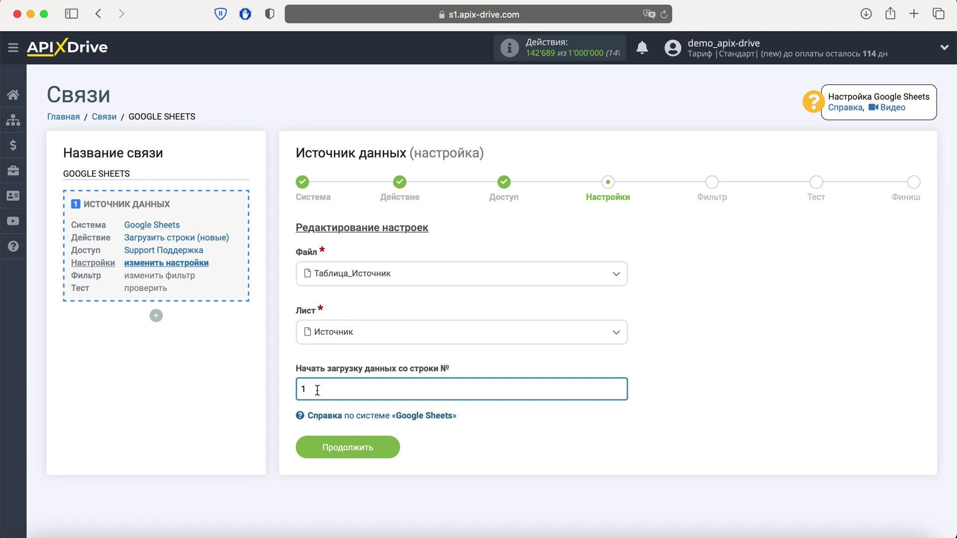
left_click_drag(313, 390, 293, 392)
type("2")
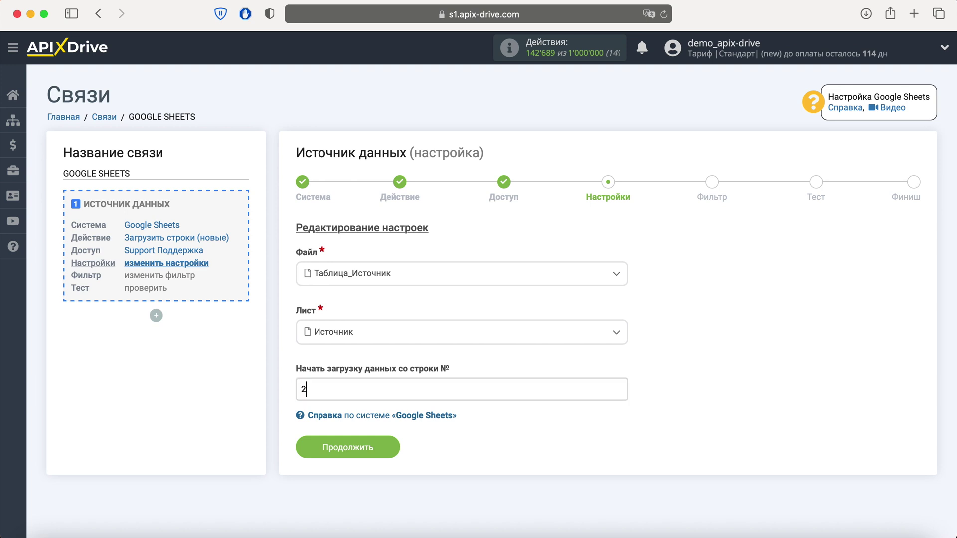
Skip the filter, review the row-2 test data and finish the Google Sheets source
left_click(393, 449)
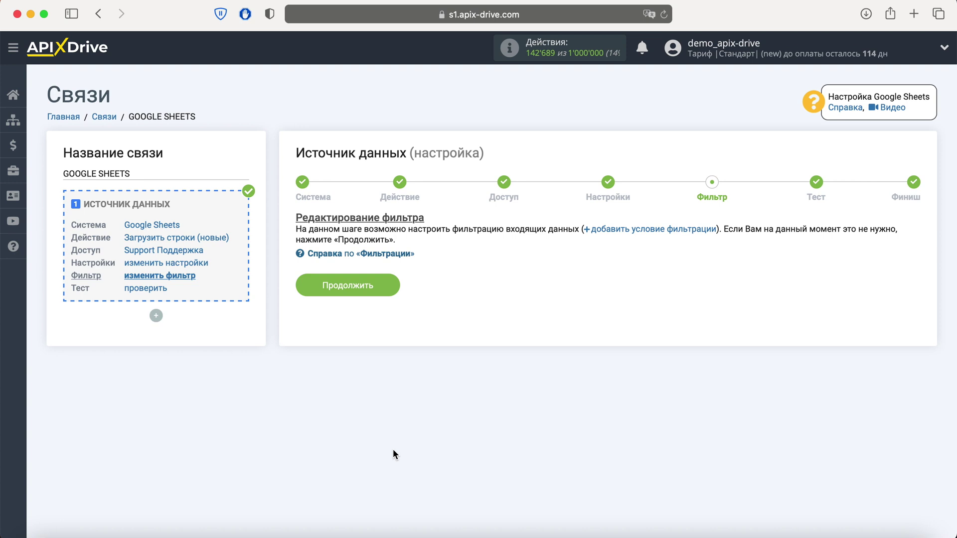
left_click(387, 285)
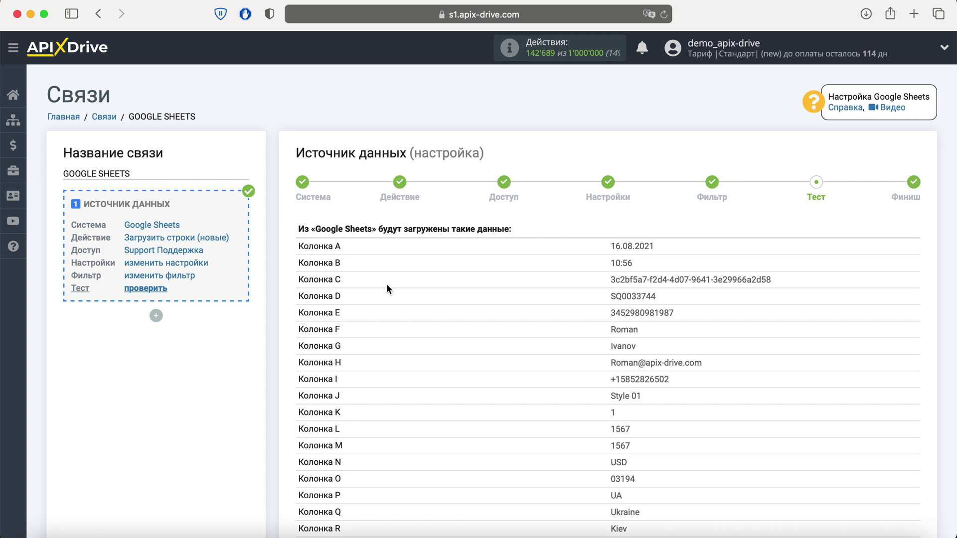
scroll(387, 288, "down", 3)
scroll(387, 285, "down", 2)
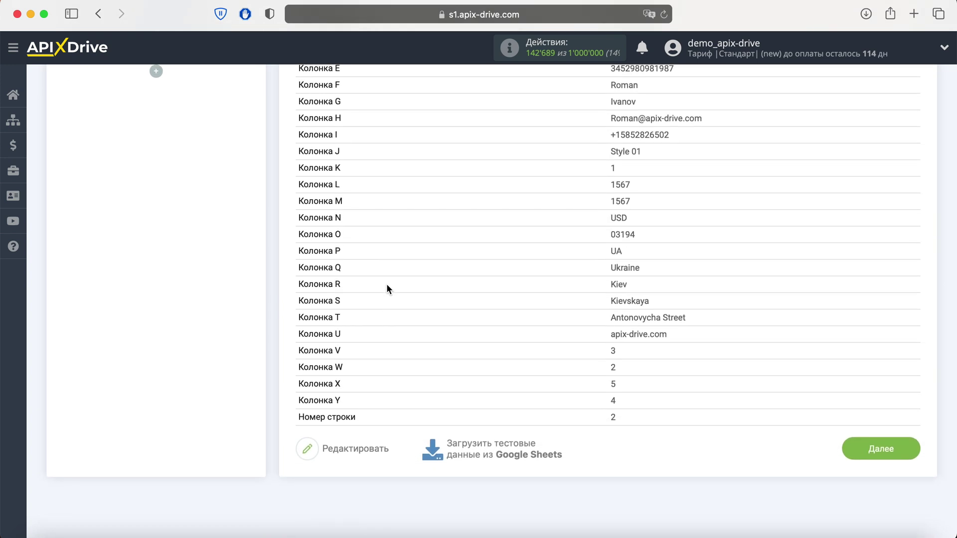
left_click(864, 454)
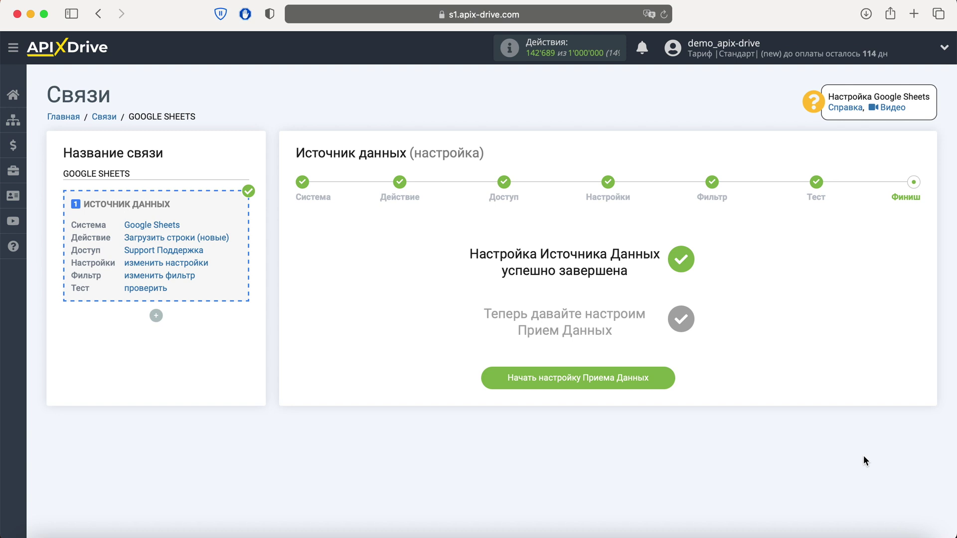
Choose Webhook as the receiving system for the connection
left_click(663, 378)
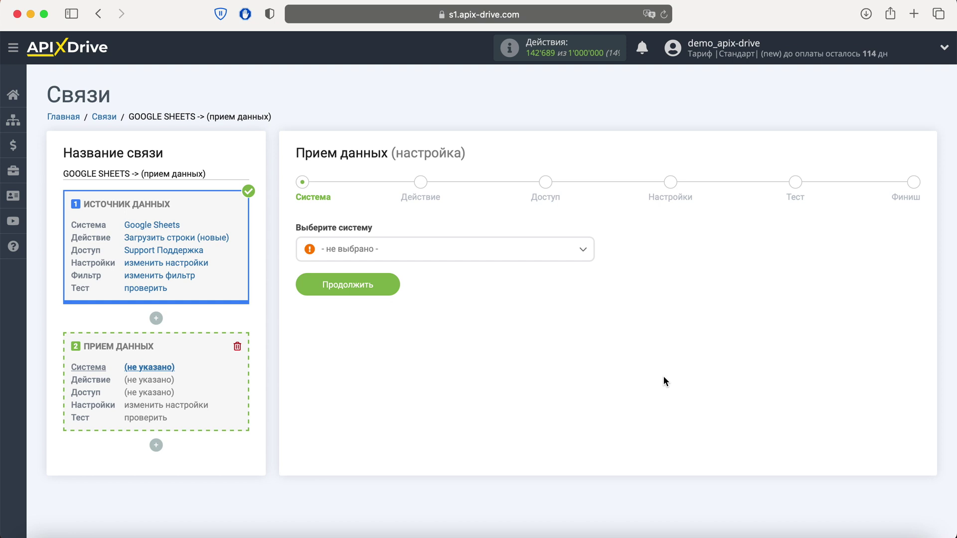
left_click(483, 251)
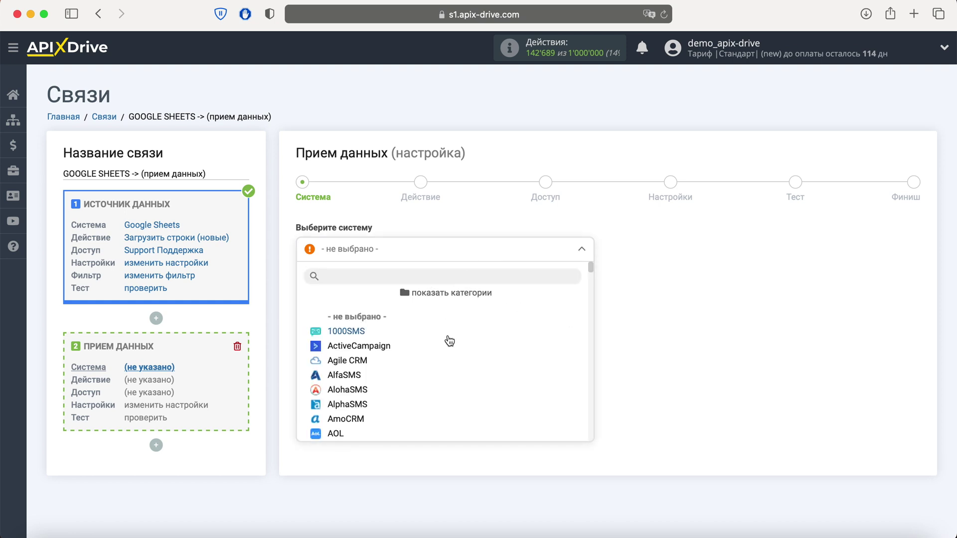
scroll(446, 344, "down", 5)
scroll(448, 348, "down", 5)
scroll(449, 349, "down", 5)
scroll(449, 348, "down", 5)
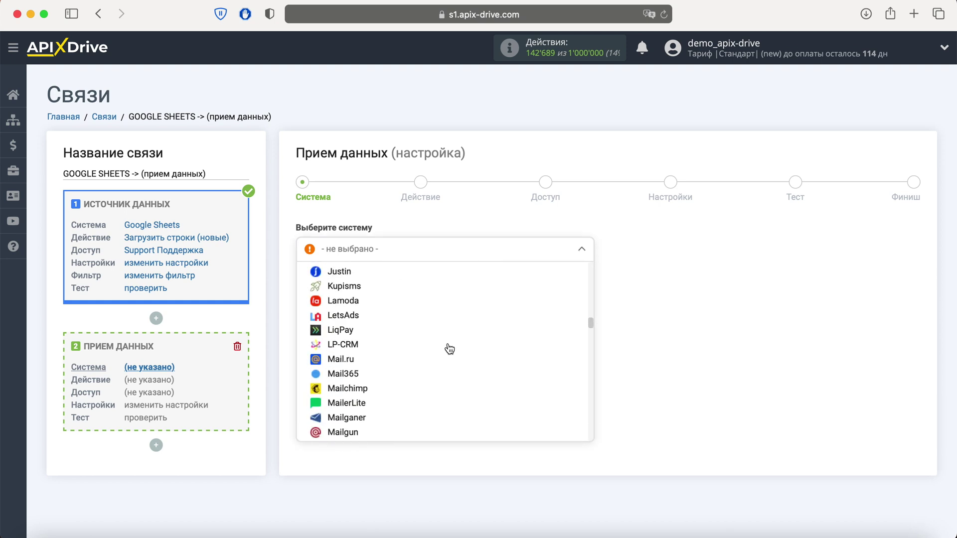
scroll(450, 349, "down", 5)
scroll(450, 348, "down", 5)
scroll(450, 349, "down", 5)
scroll(449, 349, "down", 5)
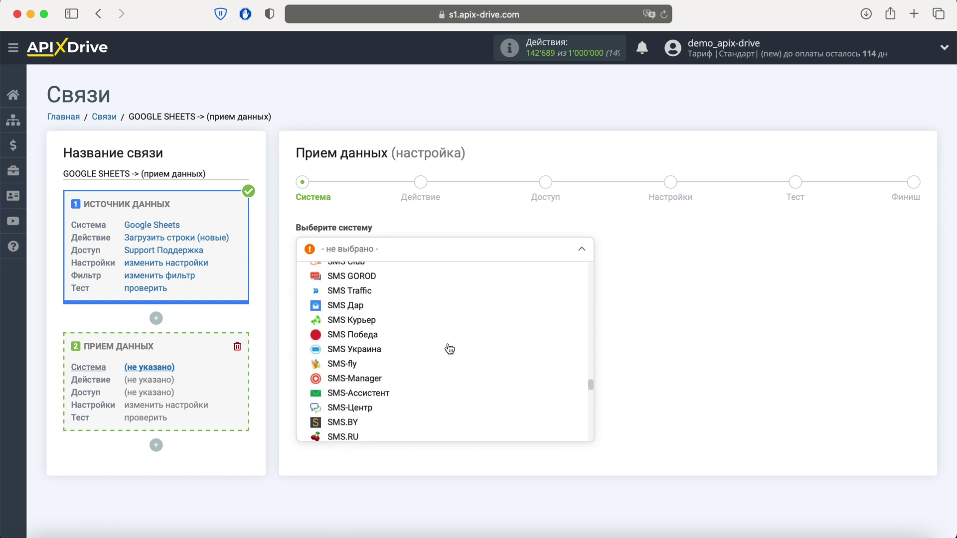
scroll(449, 349, "down", 5)
scroll(449, 348, "down", 5)
scroll(449, 349, "down", 5)
scroll(448, 348, "down", 3)
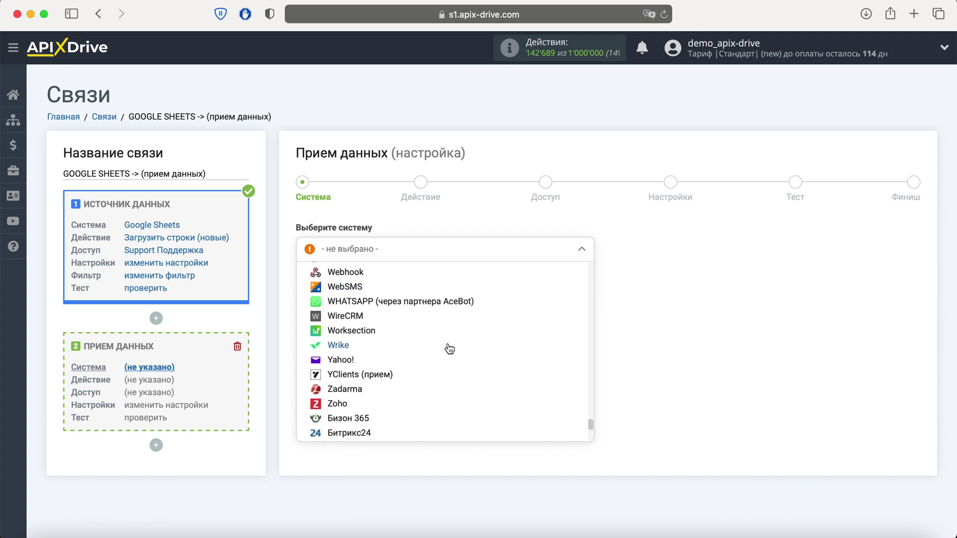
left_click(358, 271)
left_click(369, 285)
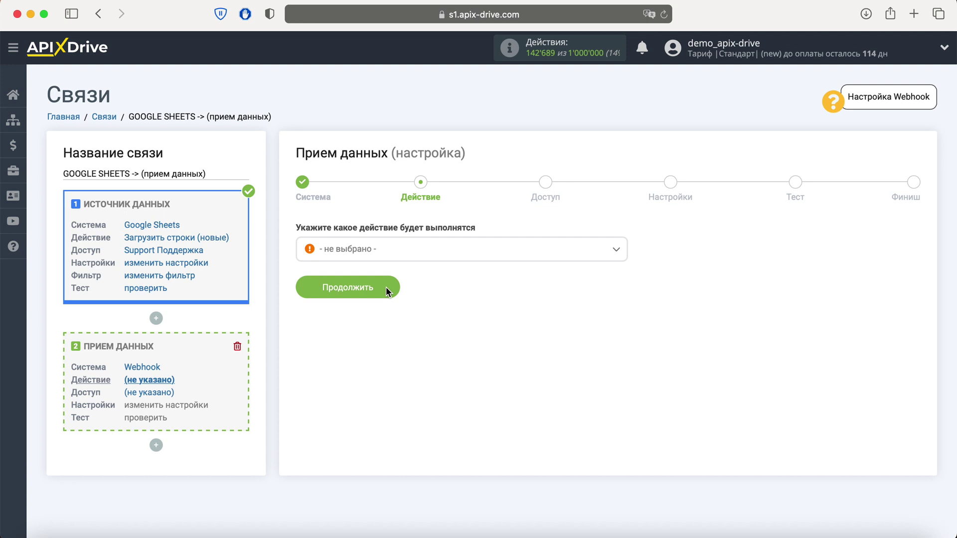
Set the receiver action to Отправка данных and continue
left_click(392, 246)
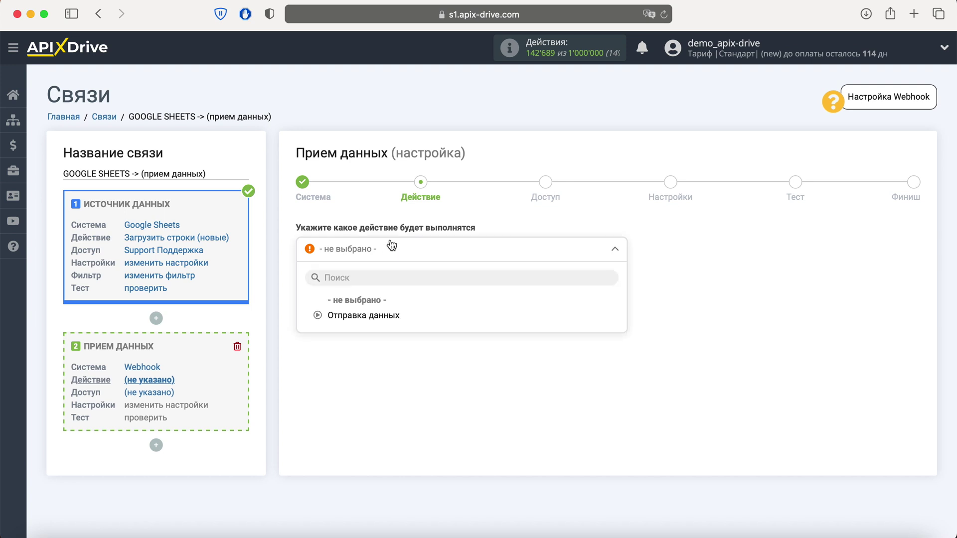
left_click(385, 314)
left_click(390, 286)
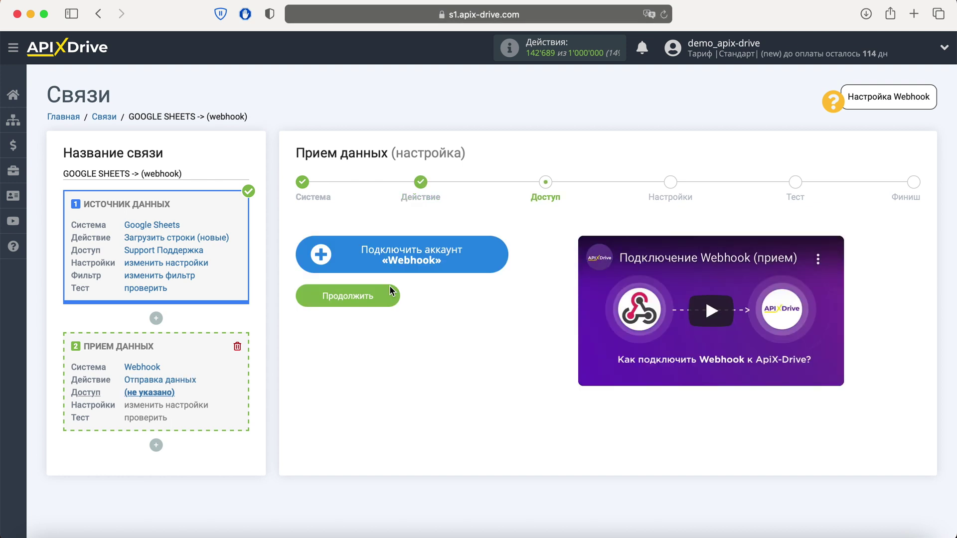
Open the new Webhook account form and inspect its Название and URL fields
left_click(483, 253)
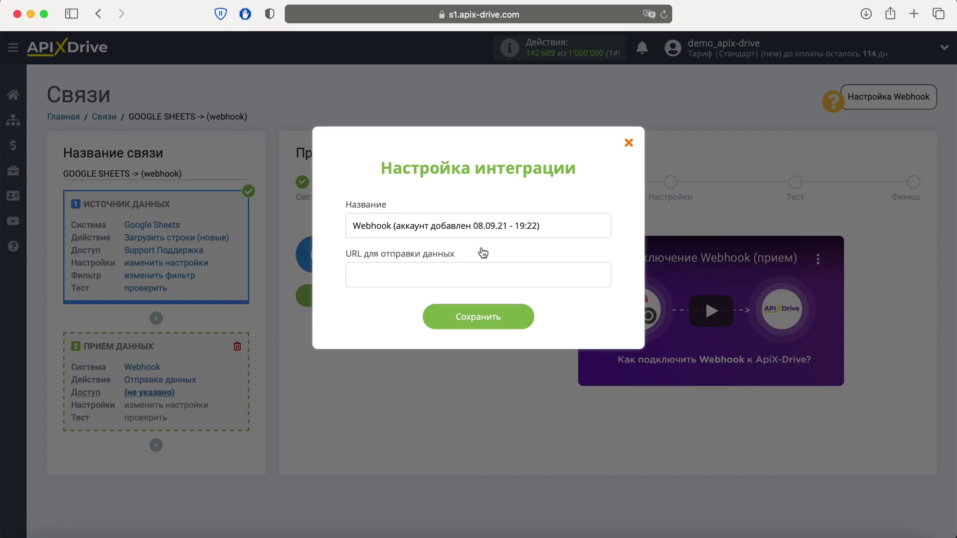
left_click_drag(543, 226, 347, 230)
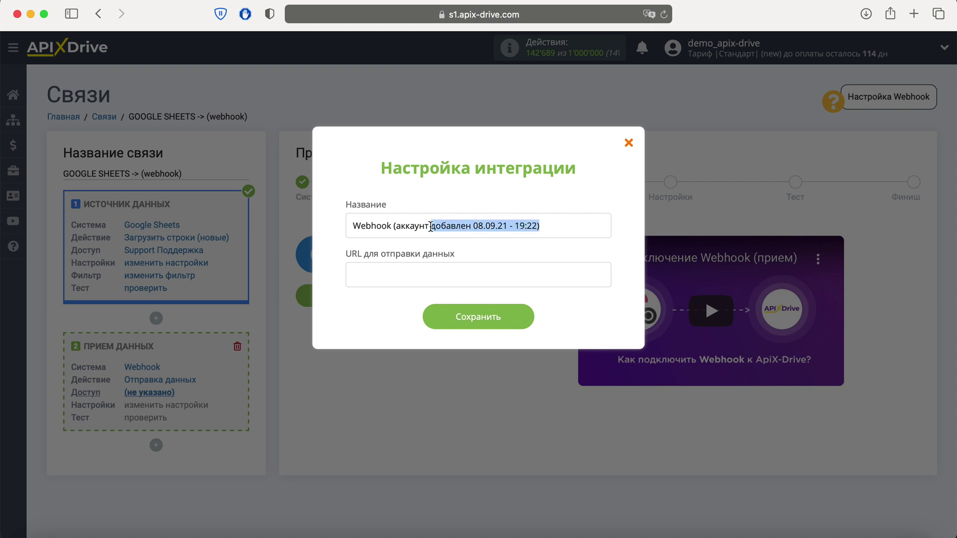
left_click(364, 273)
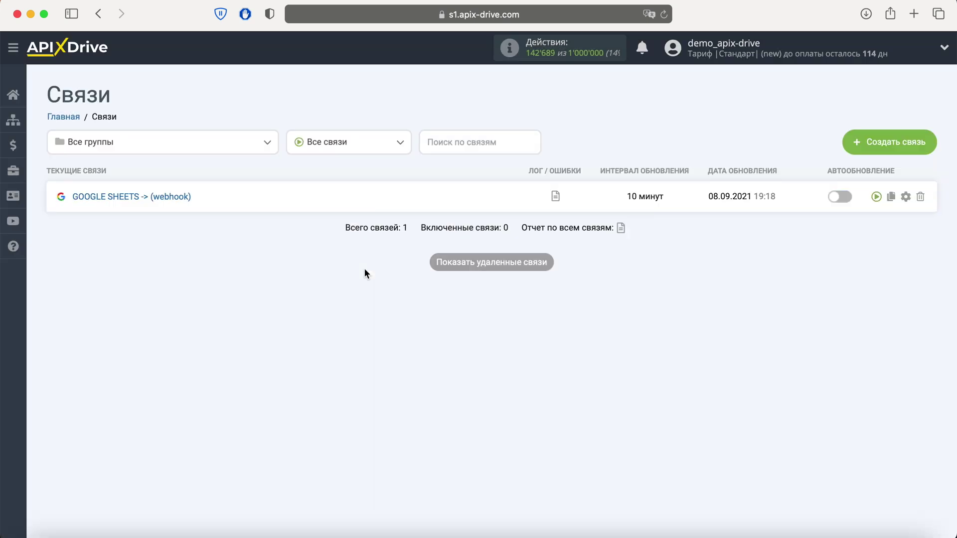
Create another connection with Webhook as its source system
left_click(879, 145)
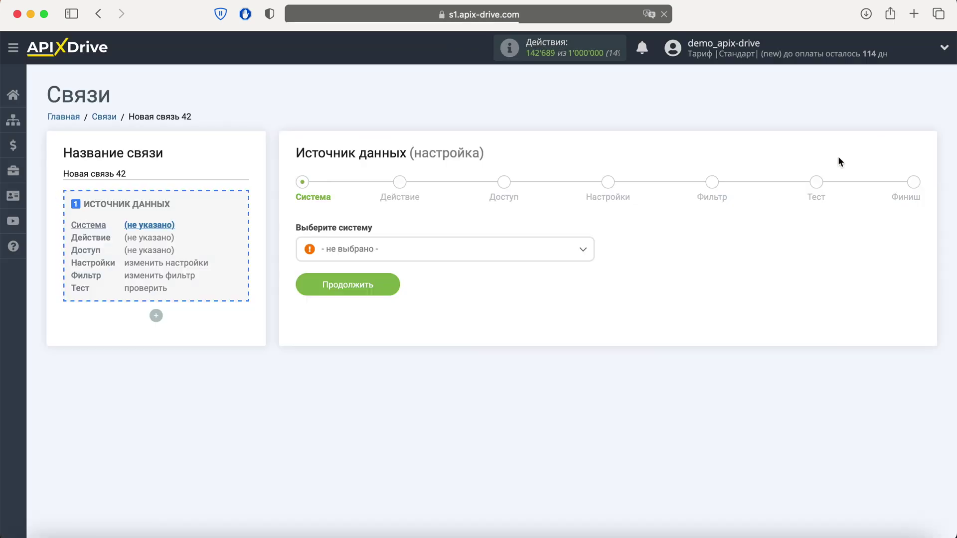
left_click(429, 261)
scroll(422, 324, "down", 2)
scroll(421, 324, "down", 5)
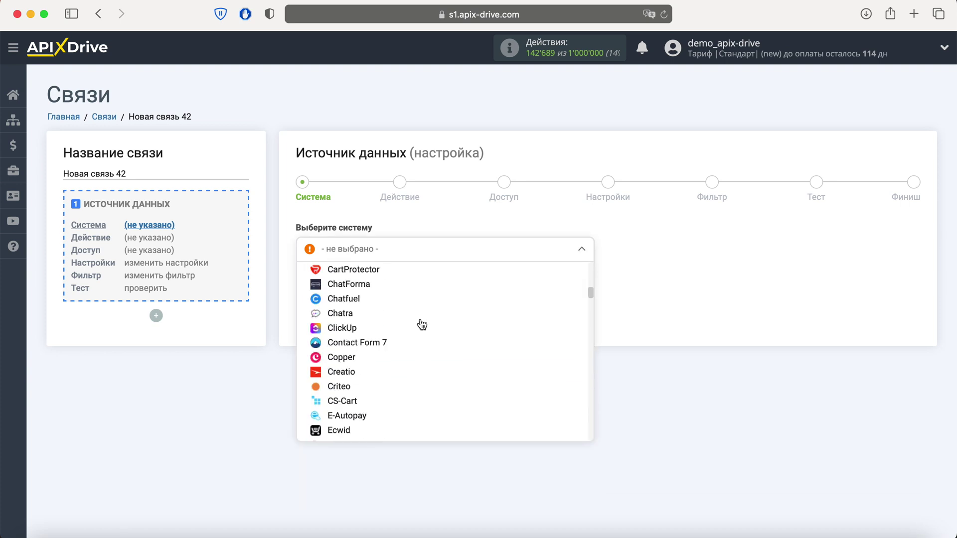
scroll(422, 325, "down", 5)
scroll(422, 325, "down", 5)
scroll(422, 325, "down", 5)
scroll(422, 325, "down", 5)
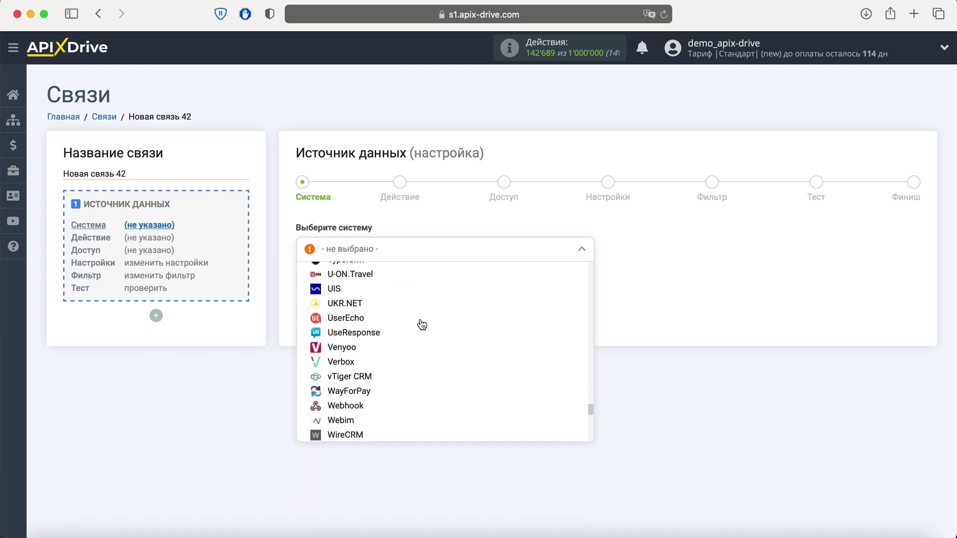
scroll(422, 325, "down", 2)
left_click(356, 327)
left_click(387, 284)
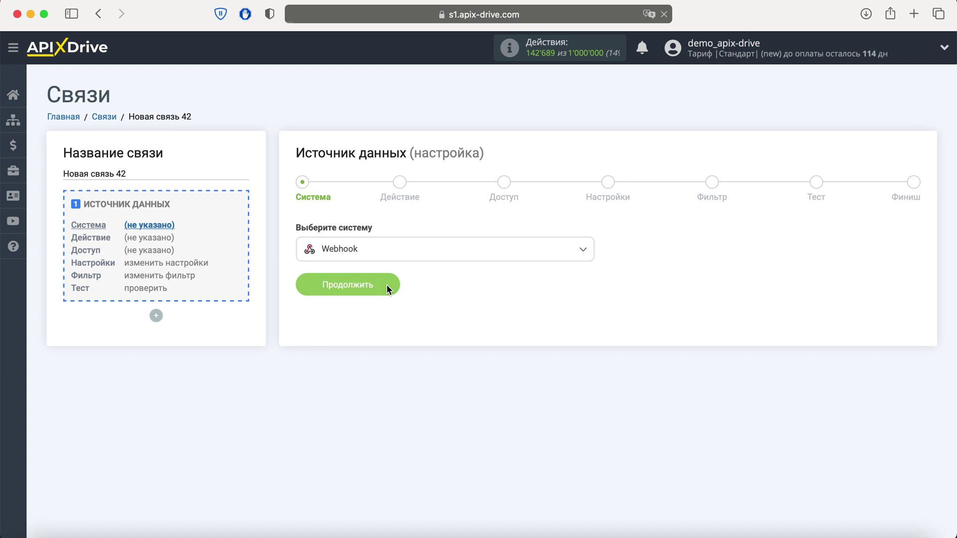
Set the action to Принять данные, connect and save a Webhook account, and continue
left_click(389, 248)
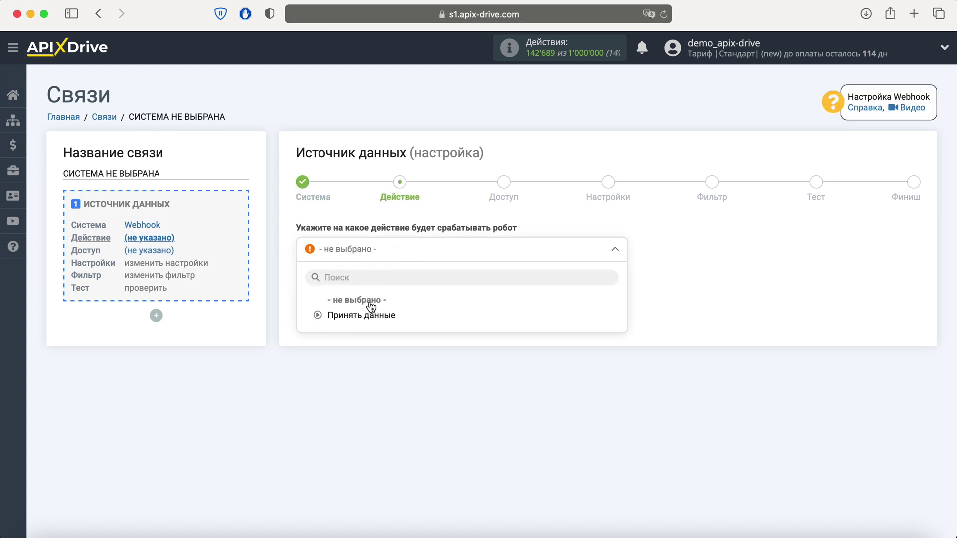
left_click(371, 316)
left_click(379, 306)
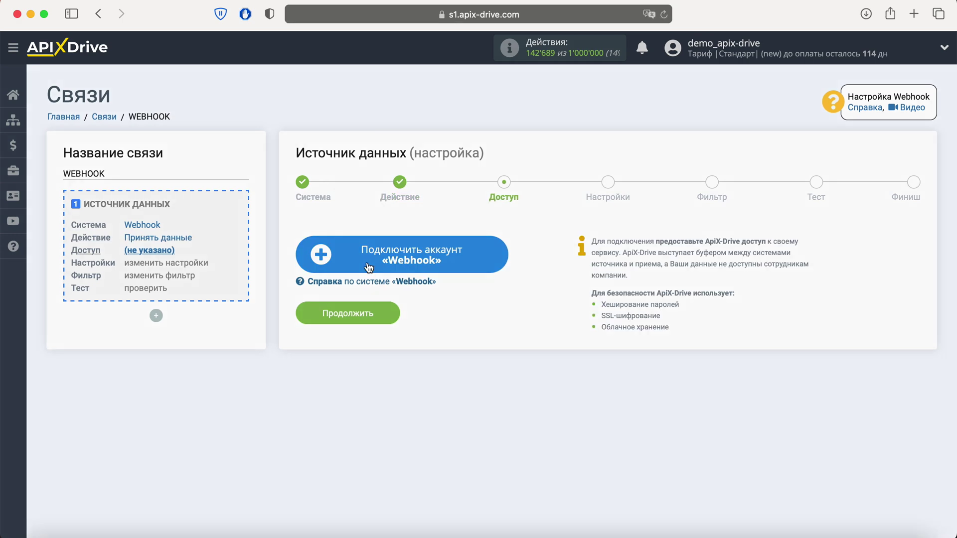
left_click(378, 255)
left_click(502, 301)
left_click(386, 341)
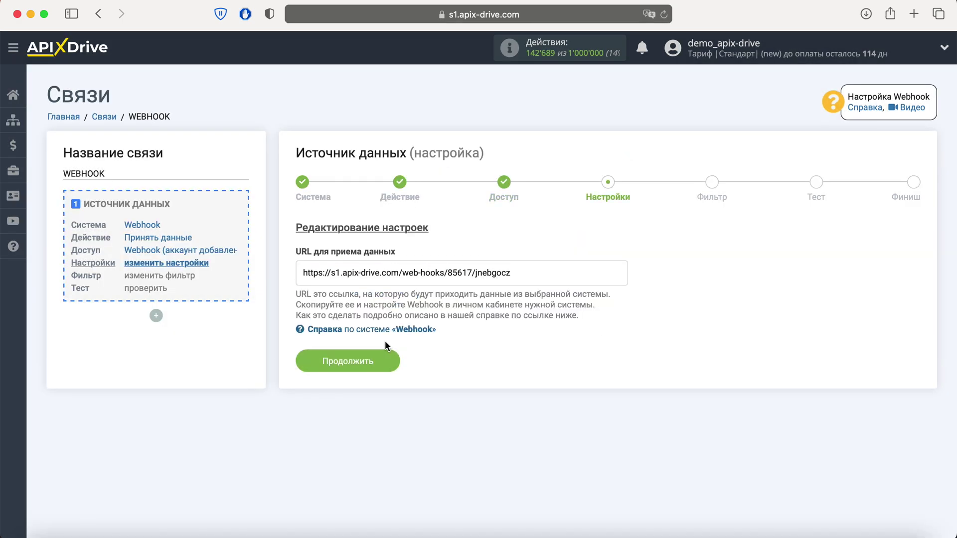
Copy the generated incoming webhook URL
left_click_drag(303, 273, 516, 271)
right_click(495, 274)
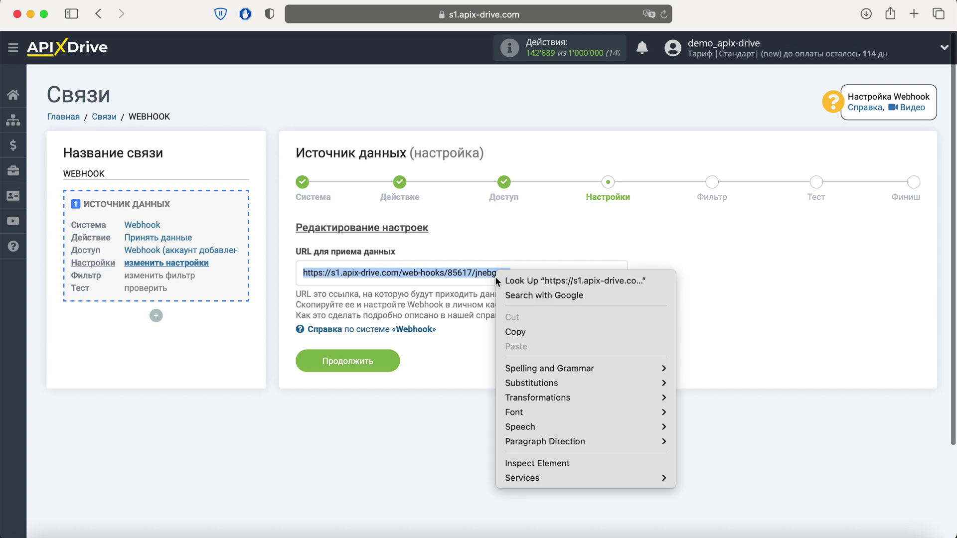
left_click(519, 330)
Paste the copied webhook URL into the receiver account and save it
left_click(384, 276)
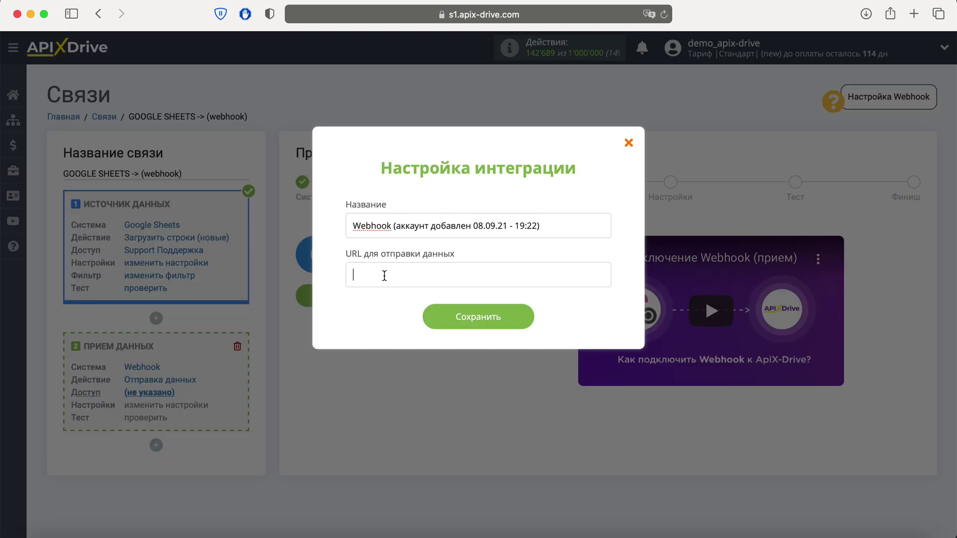
right_click(384, 274)
left_click(411, 316)
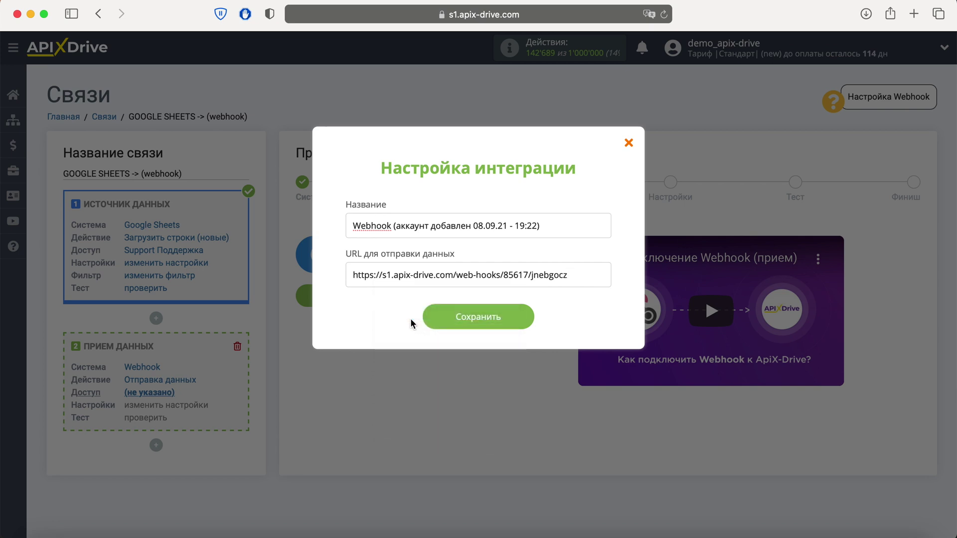
left_click(448, 324)
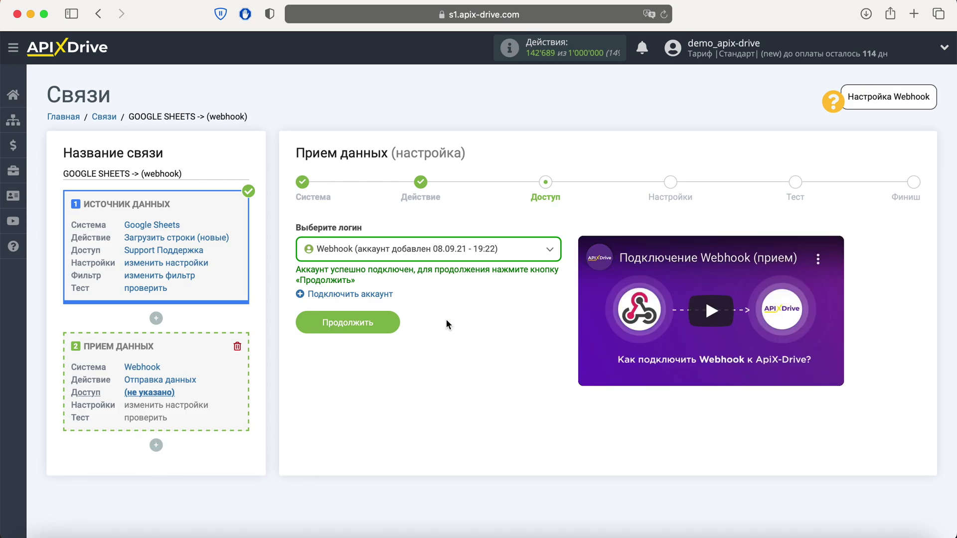
Select the new Webhook account as the receiver login and continue to settings
left_click(421, 250)
left_click(429, 339)
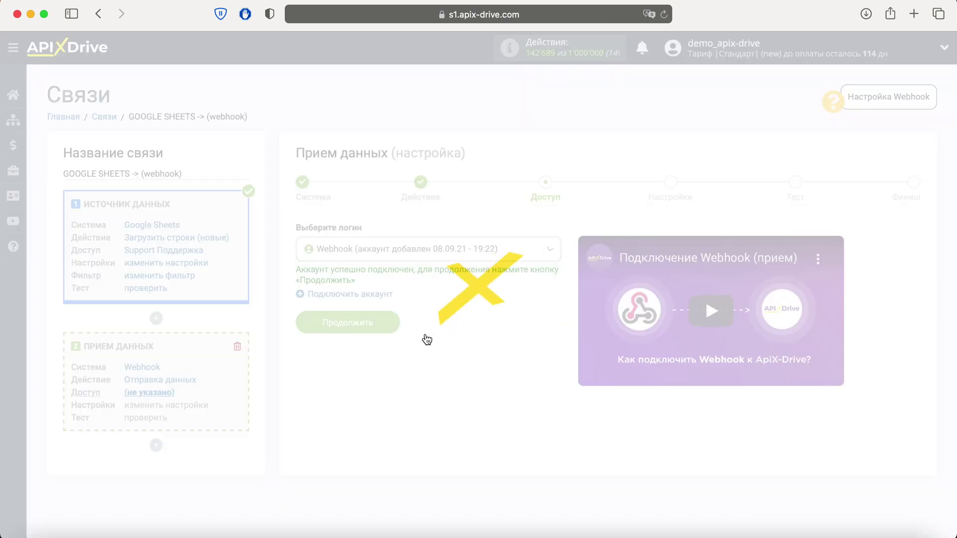
left_click(393, 324)
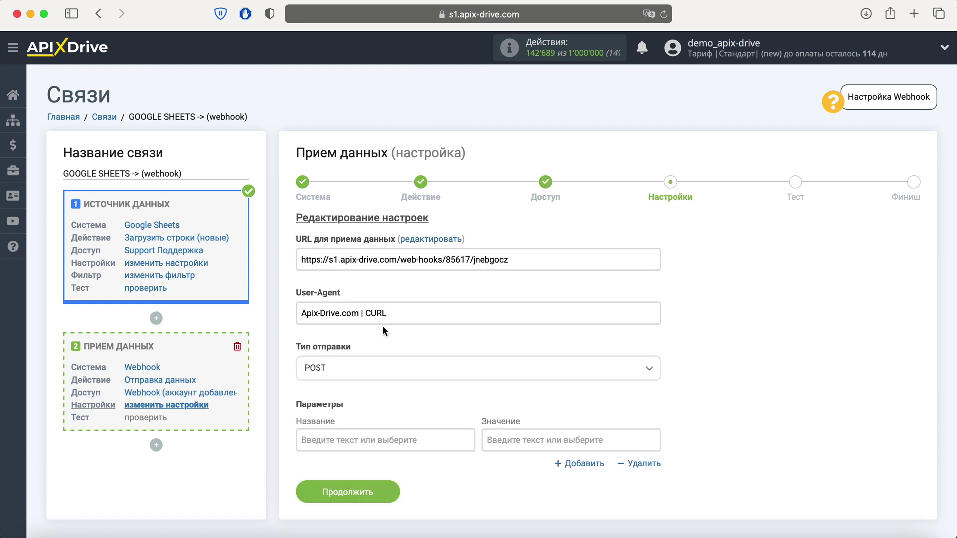
Keep POST as the webhook send type
left_click(383, 369)
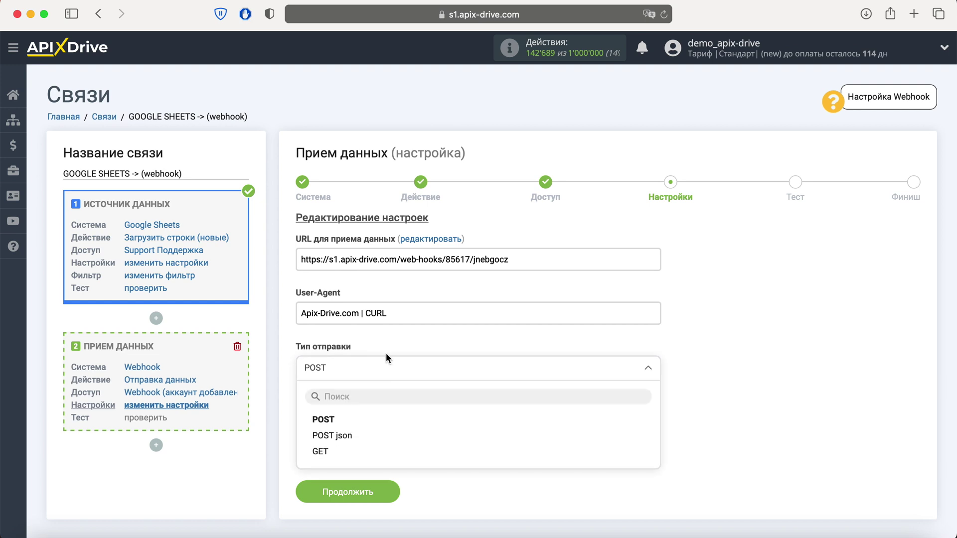
left_click(387, 350)
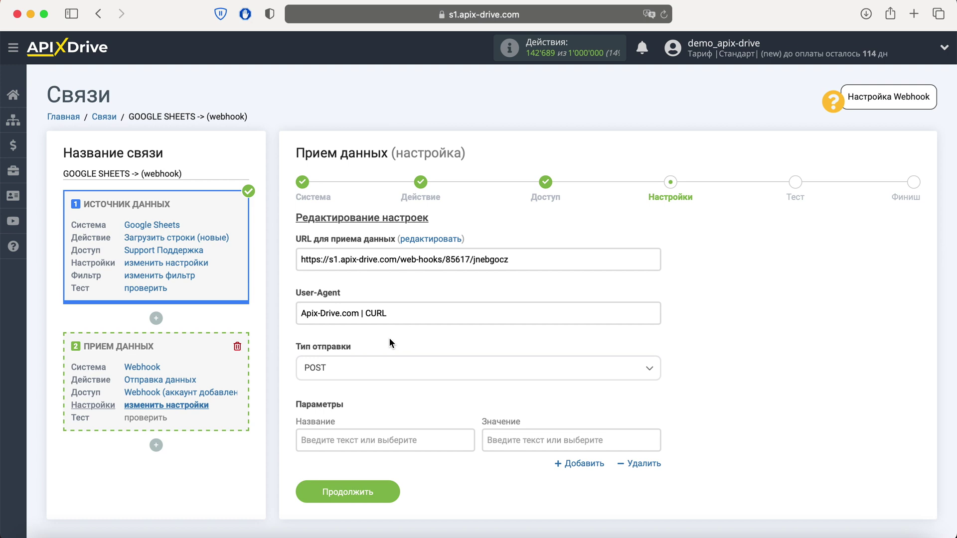
scroll(389, 339, "down", 3)
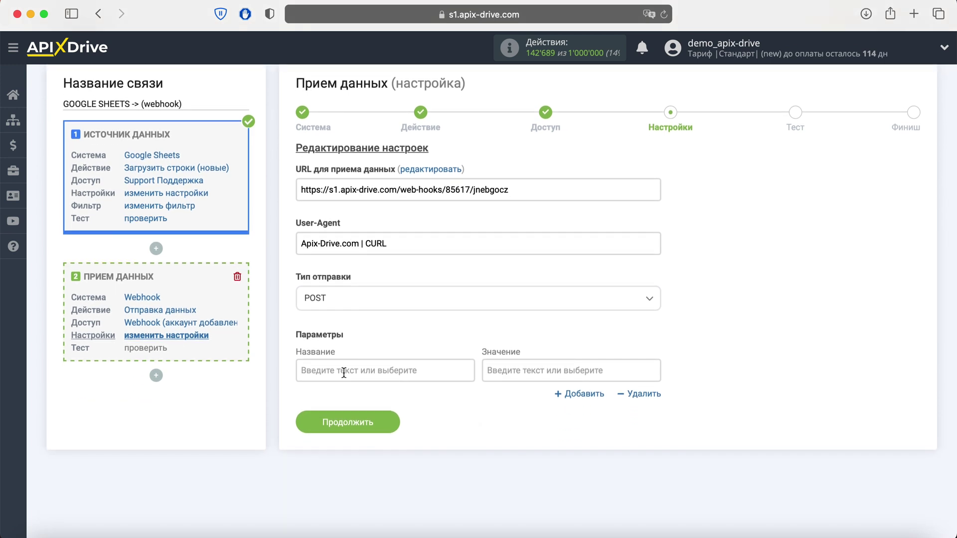
Add parameter 'name' with its value taken from Колонка F, then add another row
left_click(344, 373)
scroll(344, 373, "down", 5)
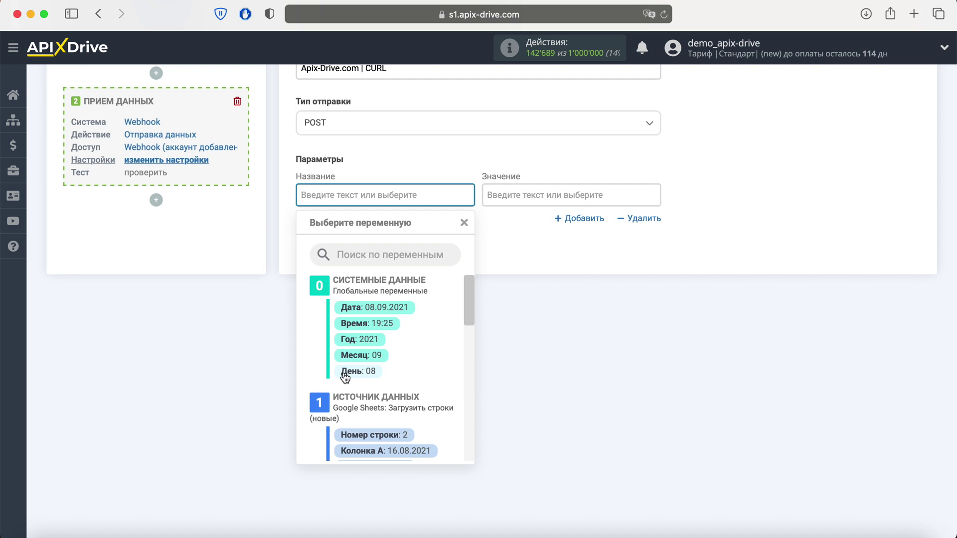
type("name")
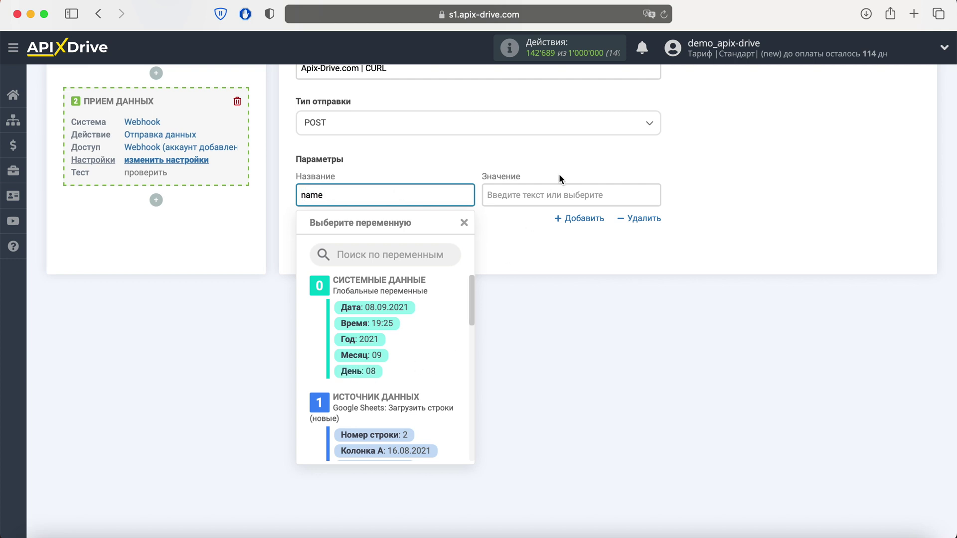
left_click(540, 194)
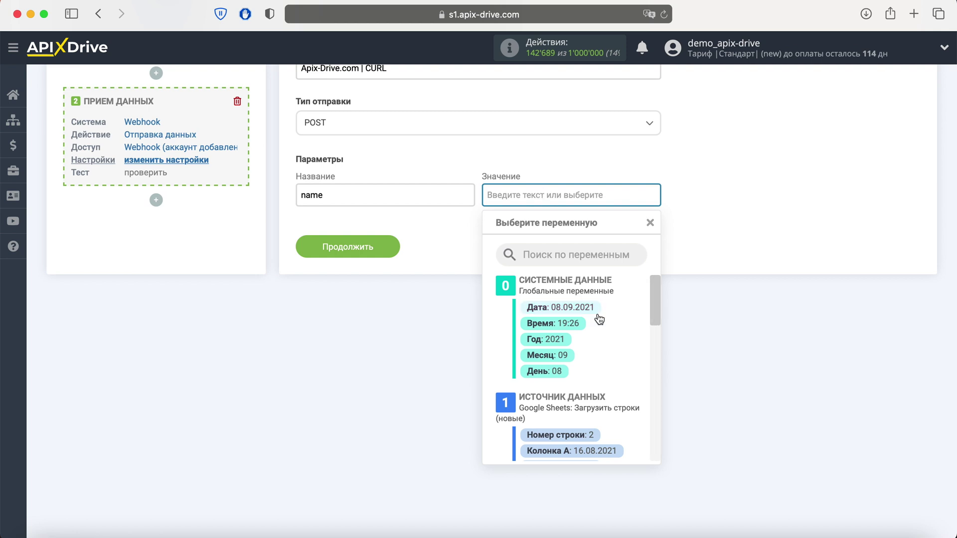
scroll(612, 340, "down", 3)
scroll(612, 340, "down", 2)
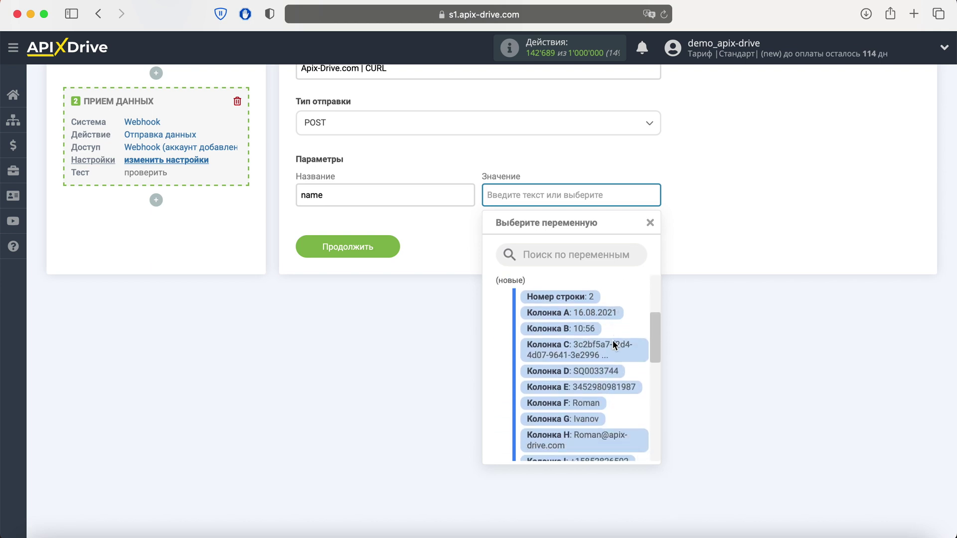
scroll(612, 339, "down", 1)
left_click(590, 384)
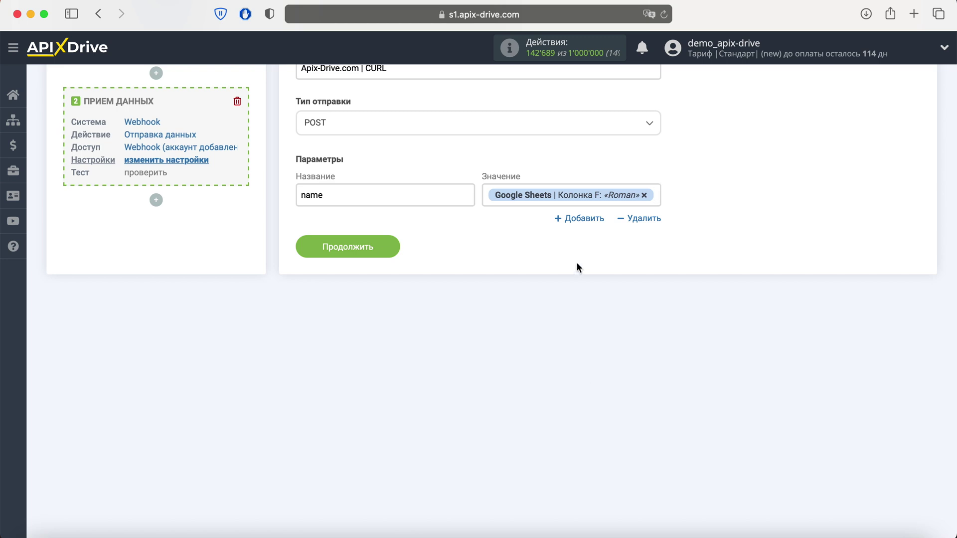
left_click(573, 223)
Add parameters 'email' from Колонка H and 'phone' from Колонка I
left_click(417, 239)
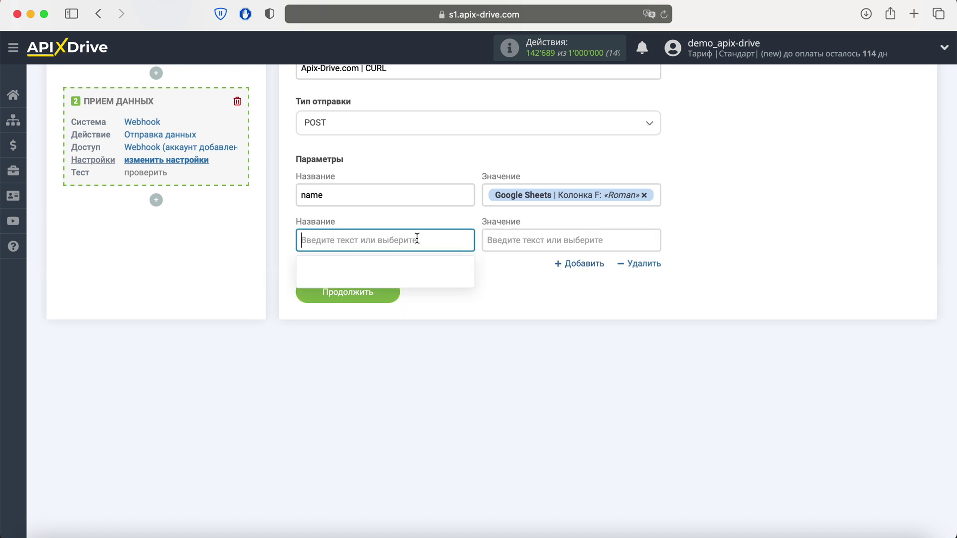
type("email")
left_click(556, 195)
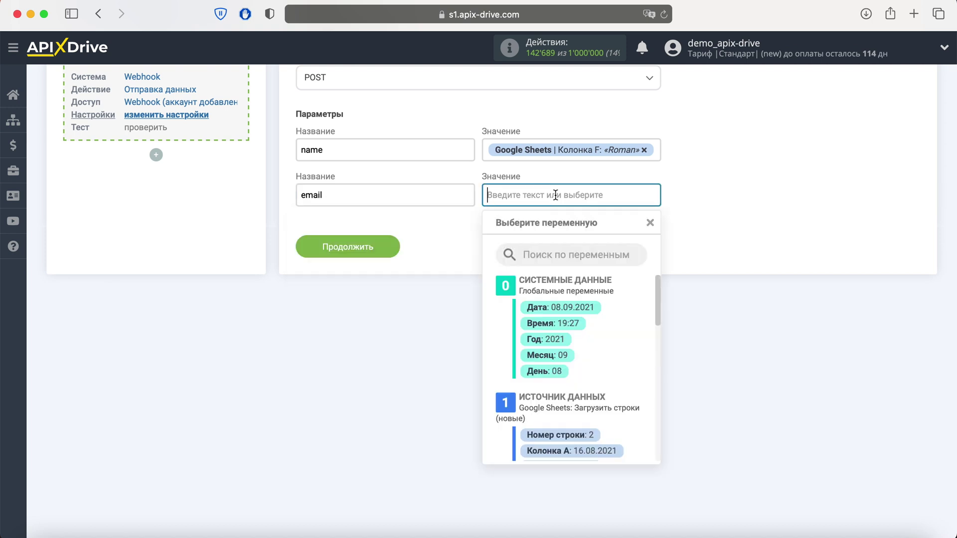
scroll(585, 306, "down", 3)
scroll(585, 306, "down", 1)
scroll(585, 306, "down", 1)
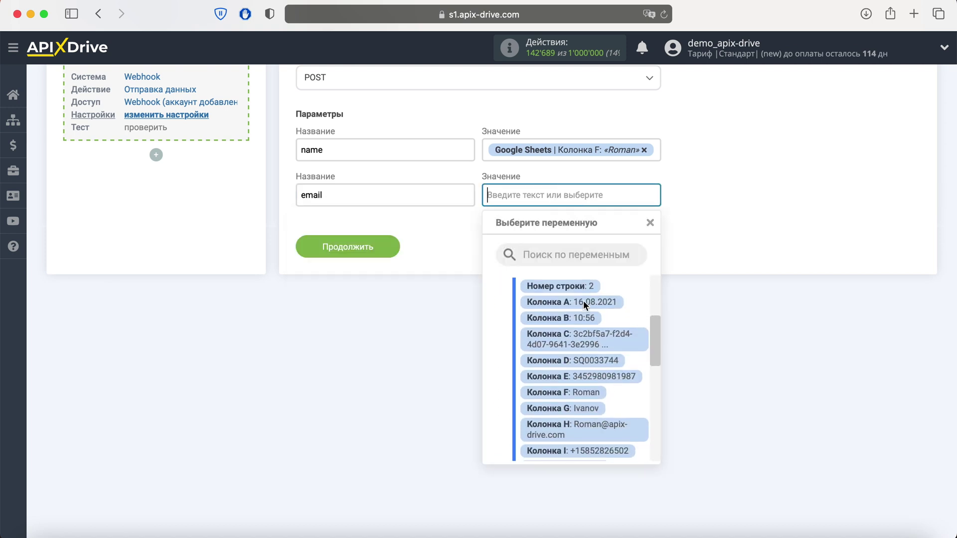
scroll(585, 306, "down", 2)
left_click(573, 395)
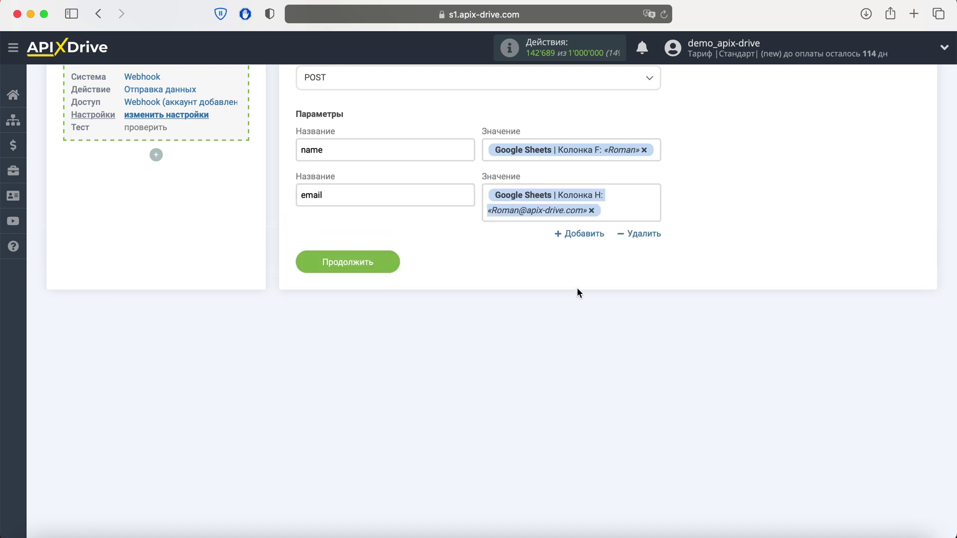
left_click(583, 234)
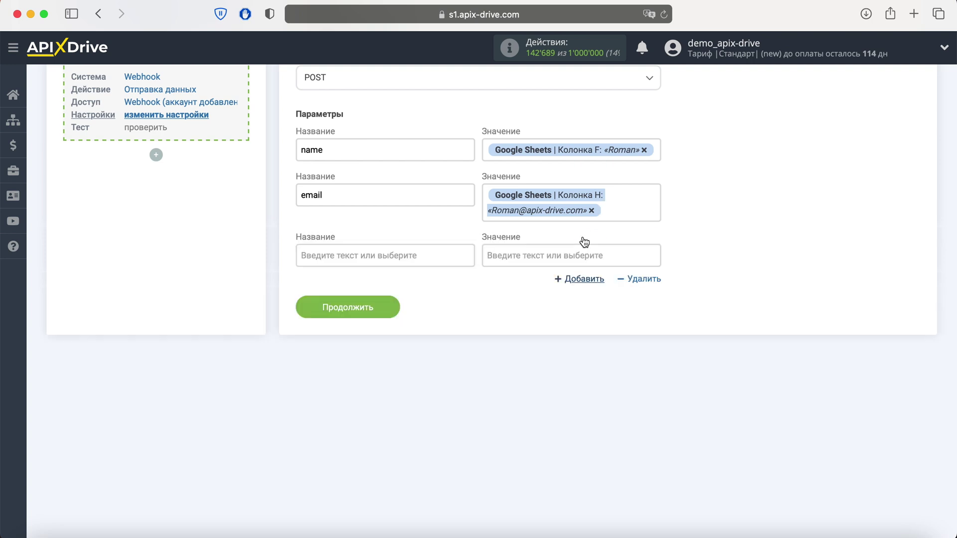
left_click(440, 256)
type("phone")
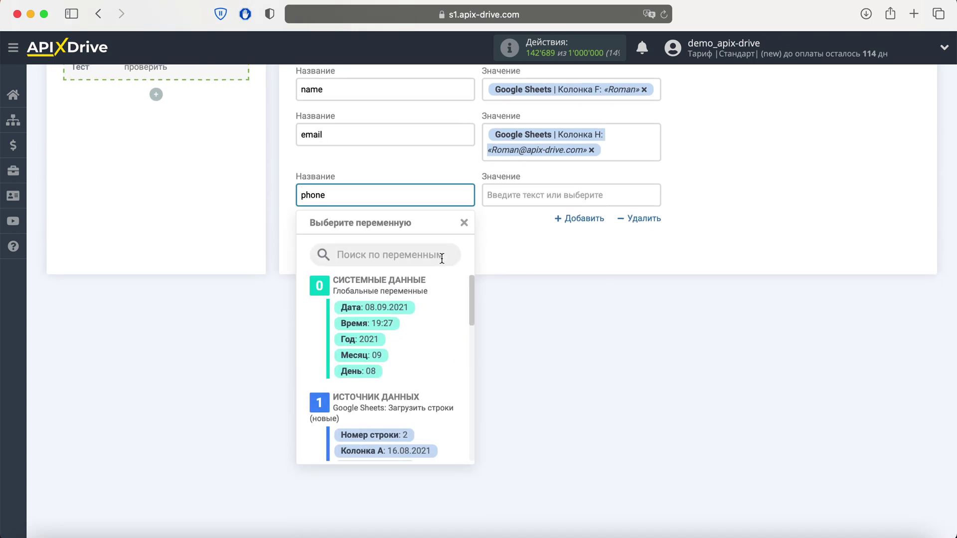
left_click(540, 194)
scroll(584, 319, "down", 3)
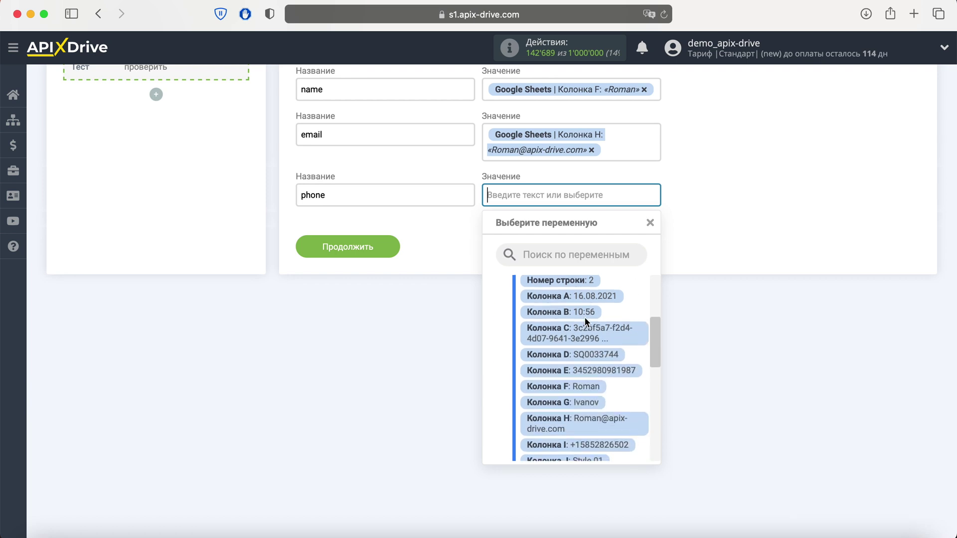
scroll(584, 319, "down", 2)
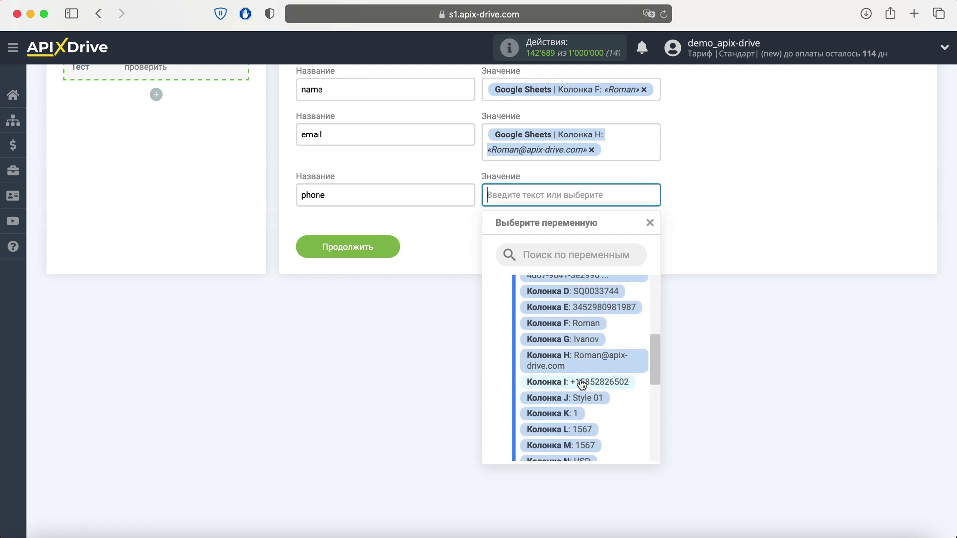
left_click(582, 383)
Add parameters 'product' from Колонка J and 'total' from Колонка L
left_click(573, 236)
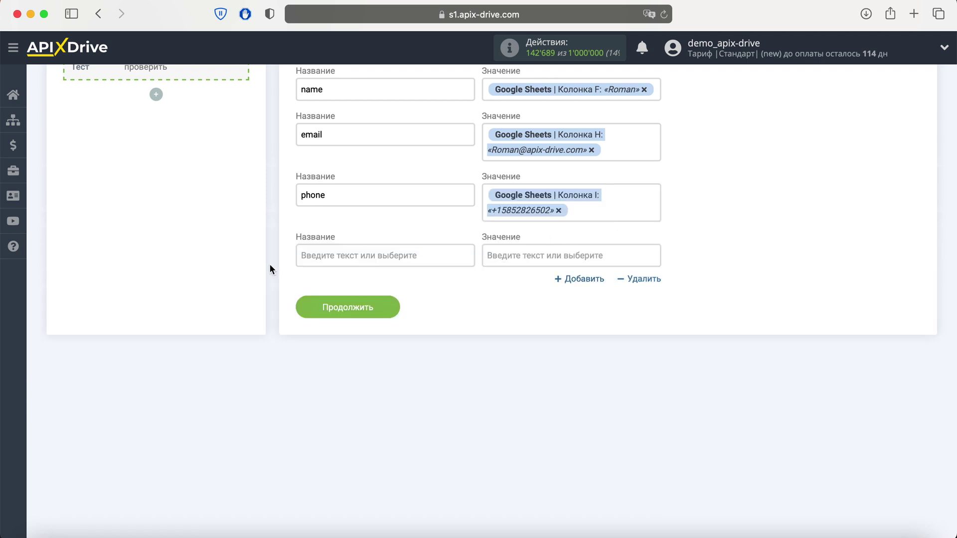
left_click(310, 253)
type("pr")
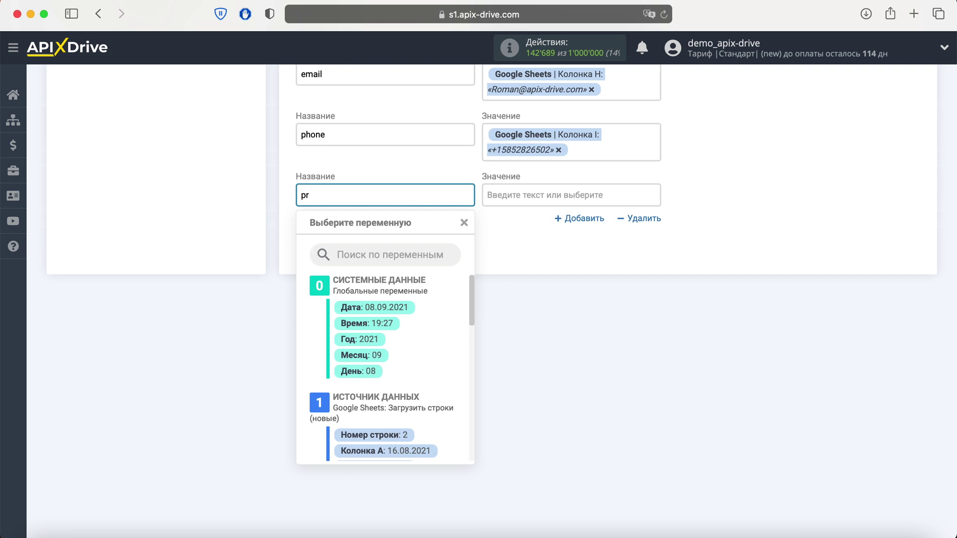
type("oduct")
left_click(525, 190)
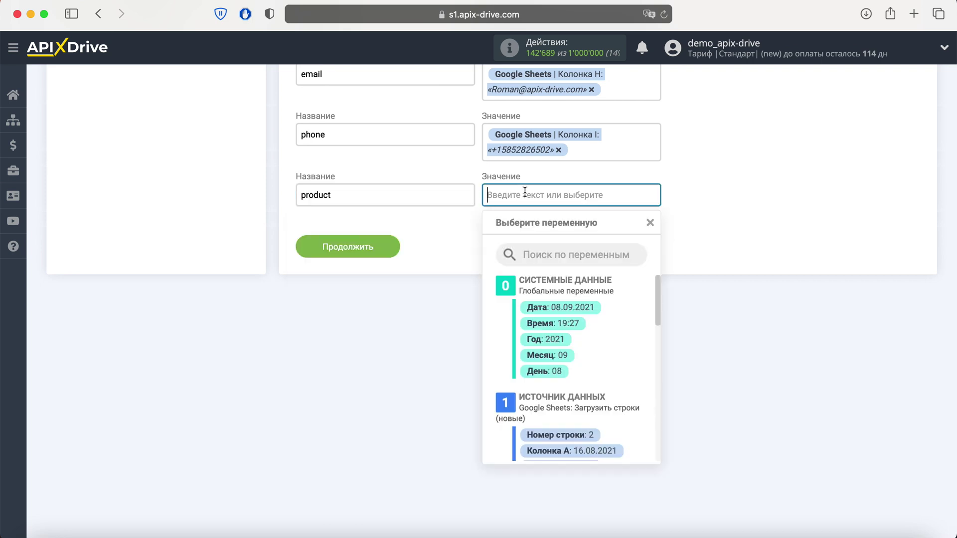
scroll(608, 298, "down", 5)
scroll(608, 297, "down", 2)
scroll(609, 303, "down", 1)
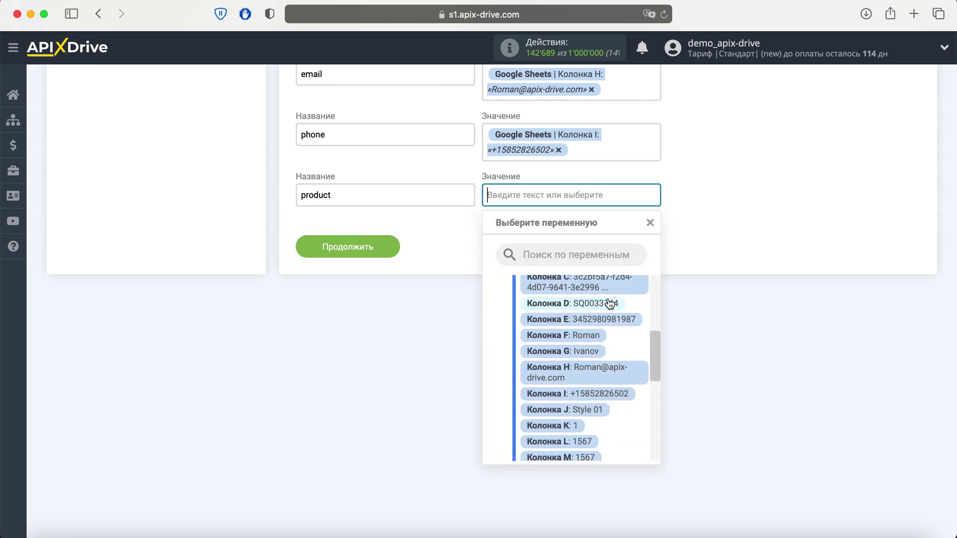
left_click(552, 408)
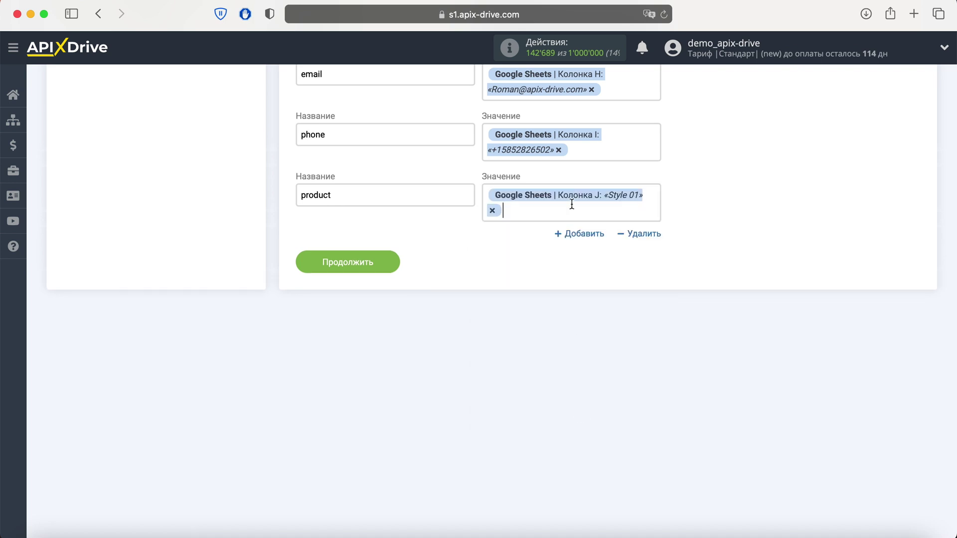
left_click(570, 235)
left_click(404, 255)
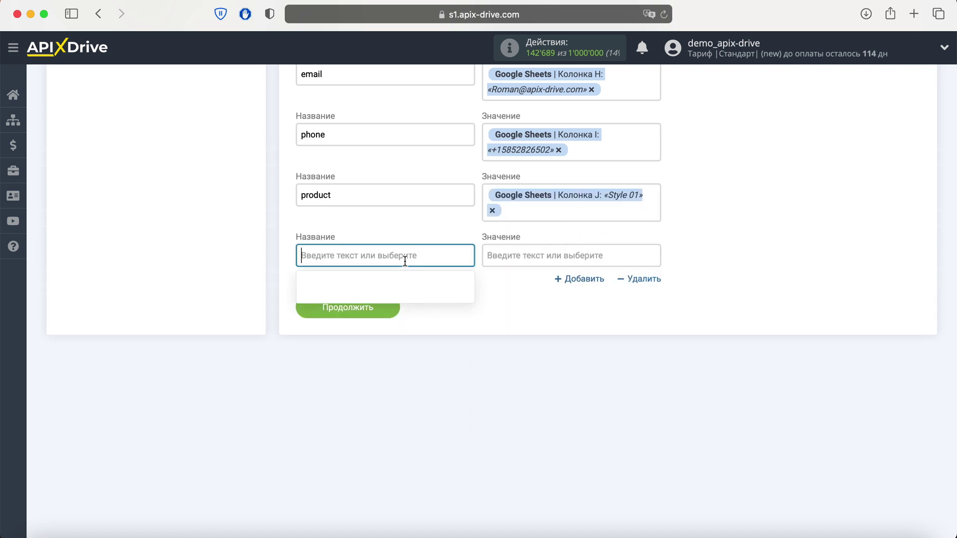
scroll(405, 262, "down", 2)
type("total")
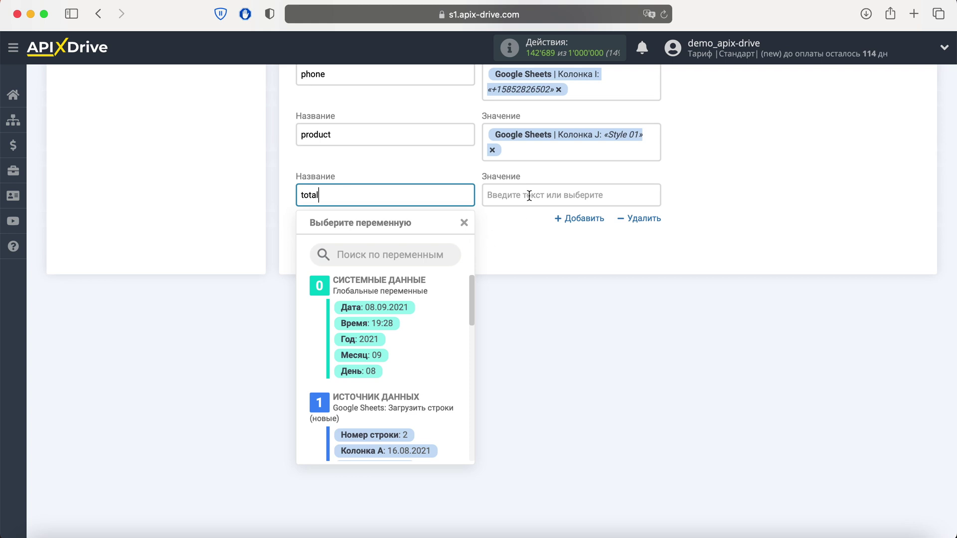
left_click(529, 196)
scroll(599, 322, "down", 5)
scroll(600, 321, "down", 3)
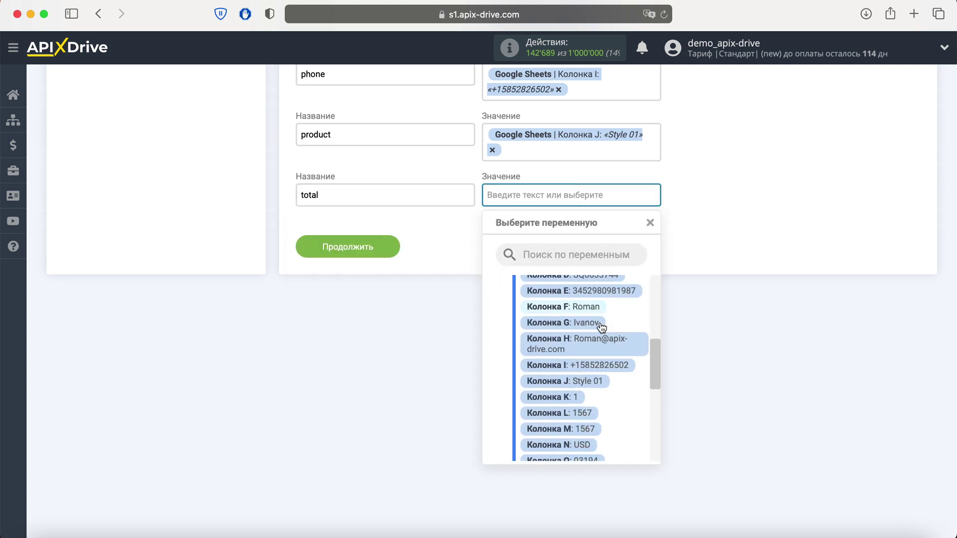
scroll(598, 329, "down", 2)
left_click(582, 380)
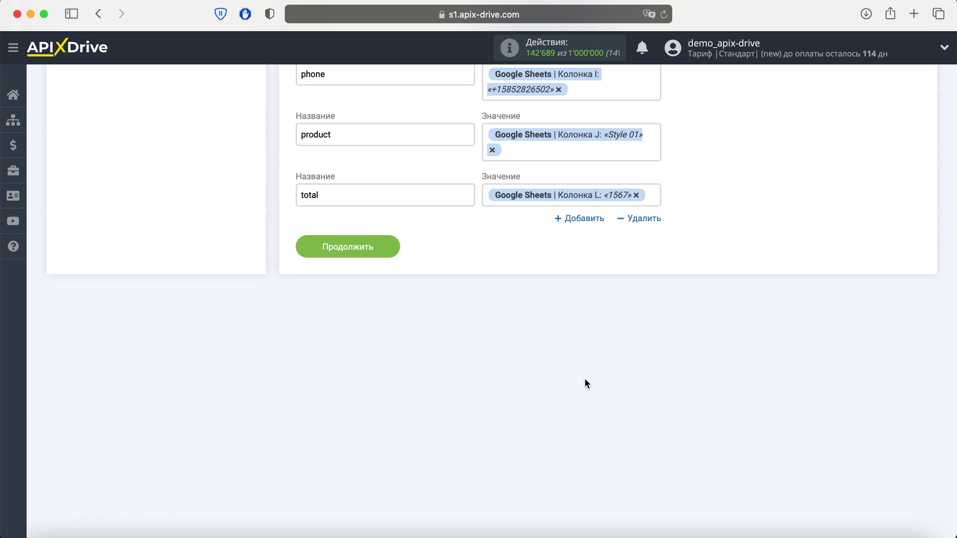
Save the sheet parameters and send the test row to the webhook
left_click(382, 251)
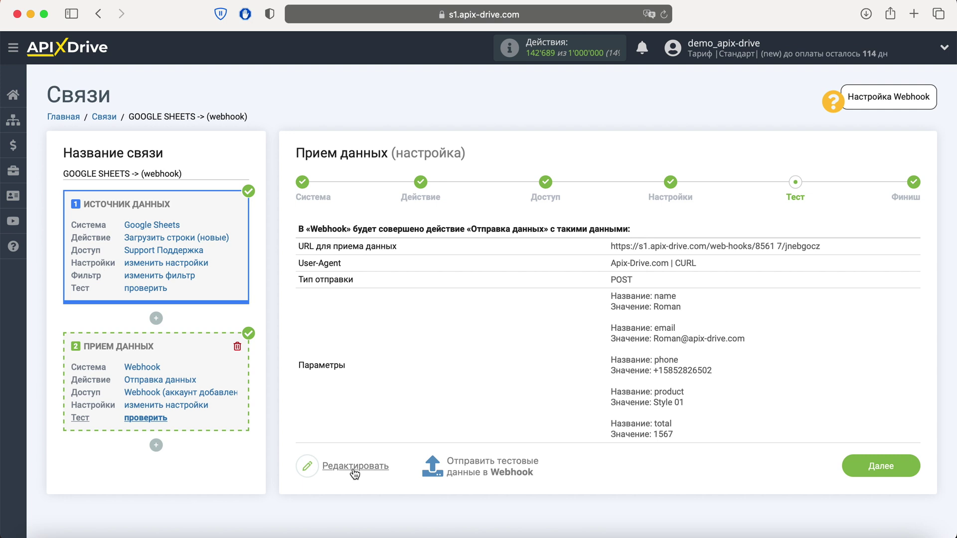
left_click(462, 460)
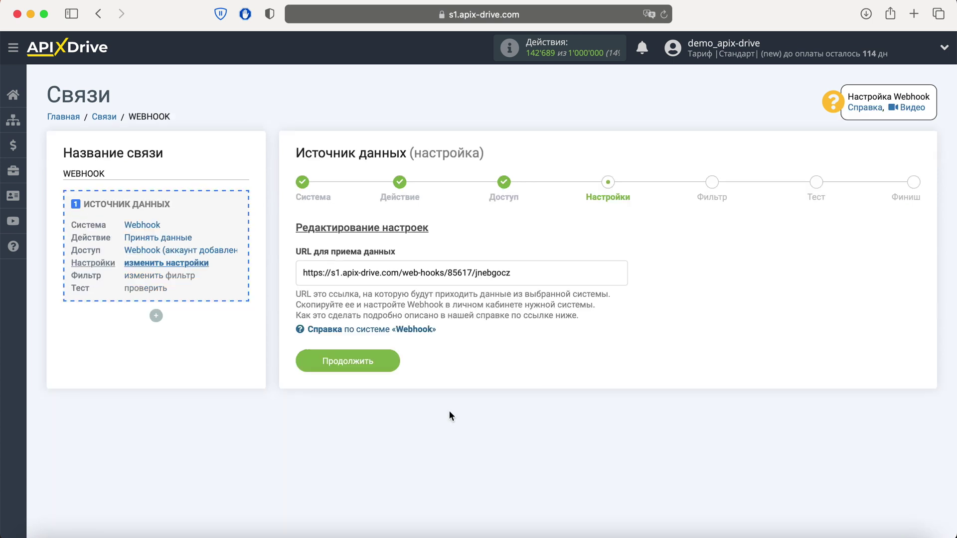
Continue past the webhook Settings and Filter steps and finish the data-receiving setup
left_click(387, 363)
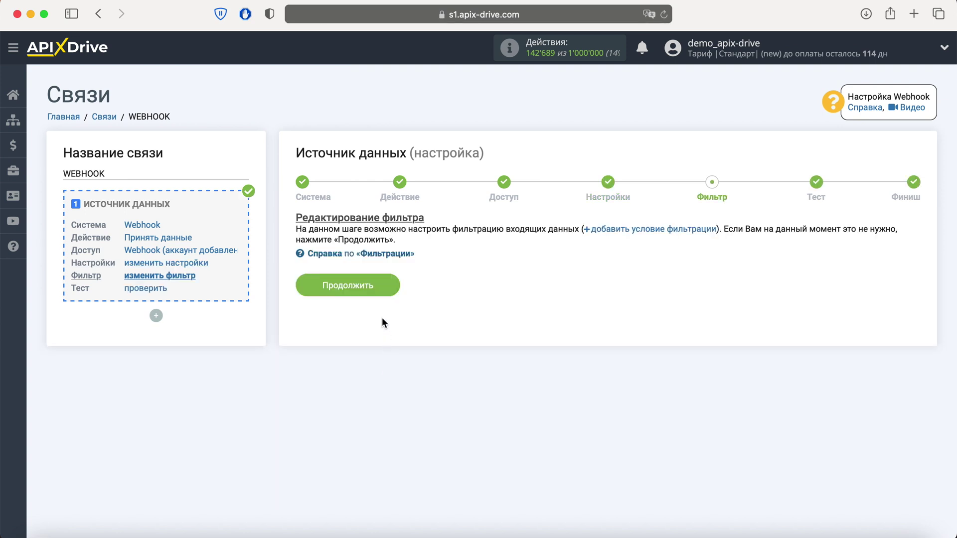
left_click(381, 291)
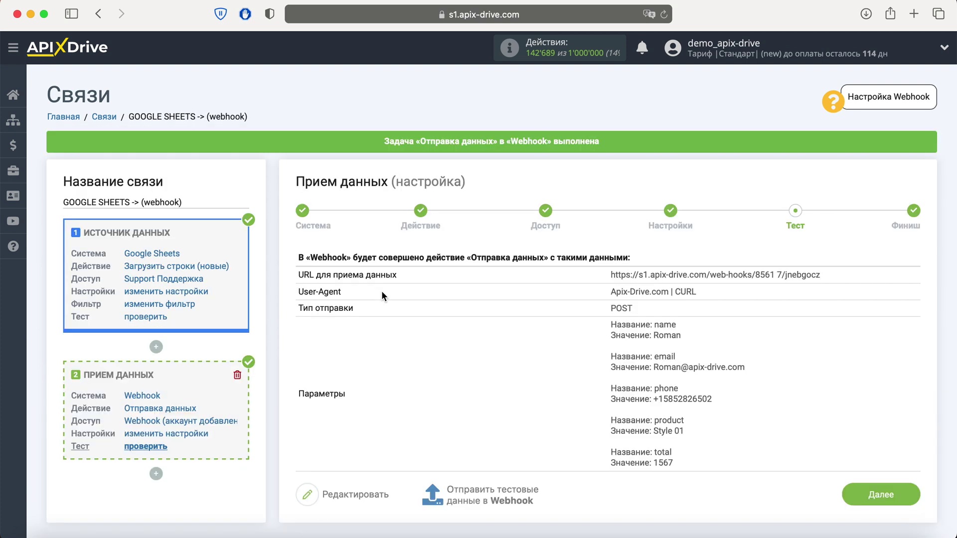
left_click(867, 490)
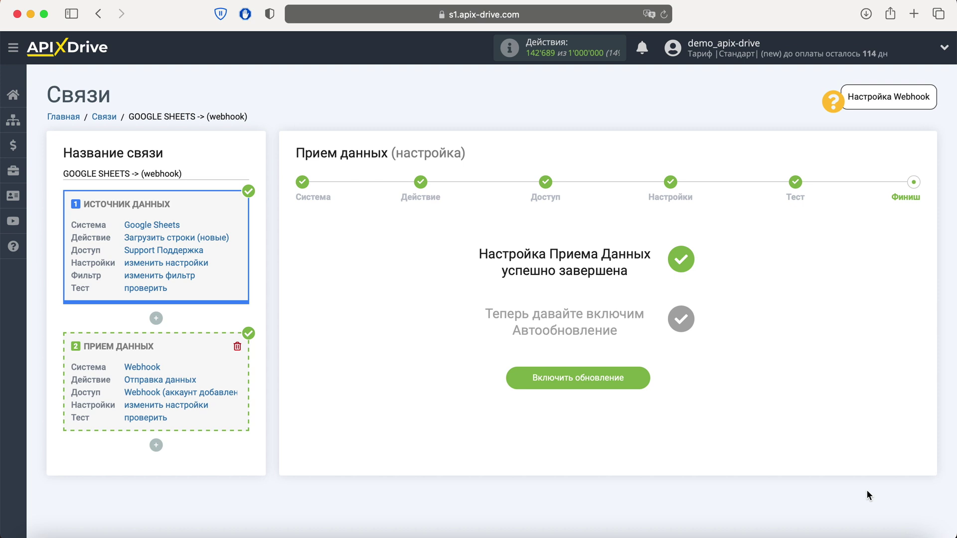
Switch on auto-update for GOOGLE SHEETS -> (webhook) and delete the helper WEBHOOK connection
left_click(639, 371)
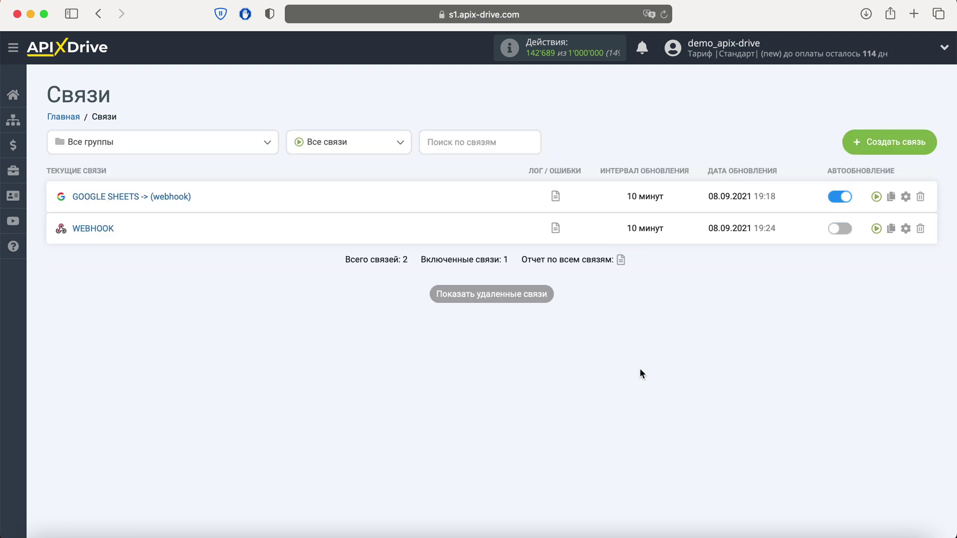
left_click(920, 228)
left_click(601, 289)
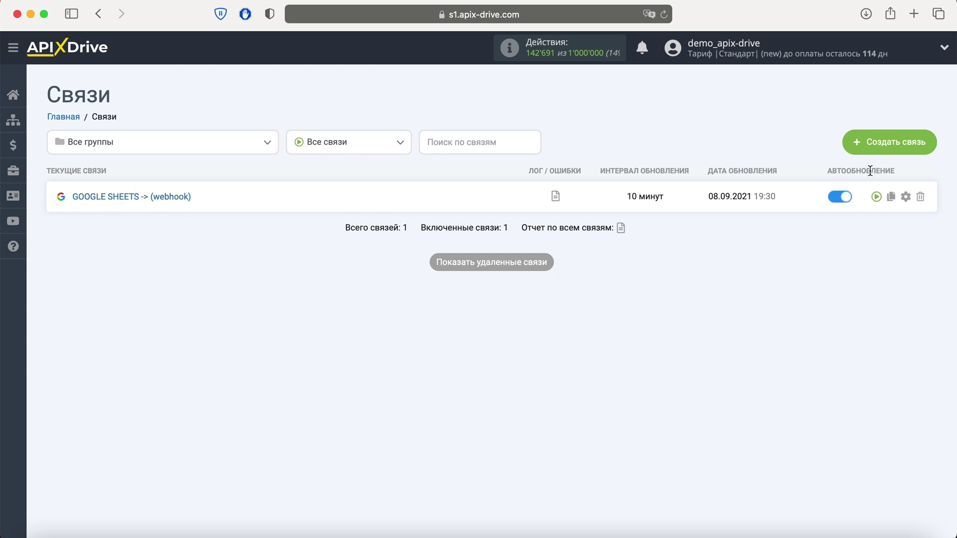
Rename the connection to 'GOOGLE SHEETS -> (webhook) Заказы с сайта' with a 5 минут update interval
left_click(905, 196)
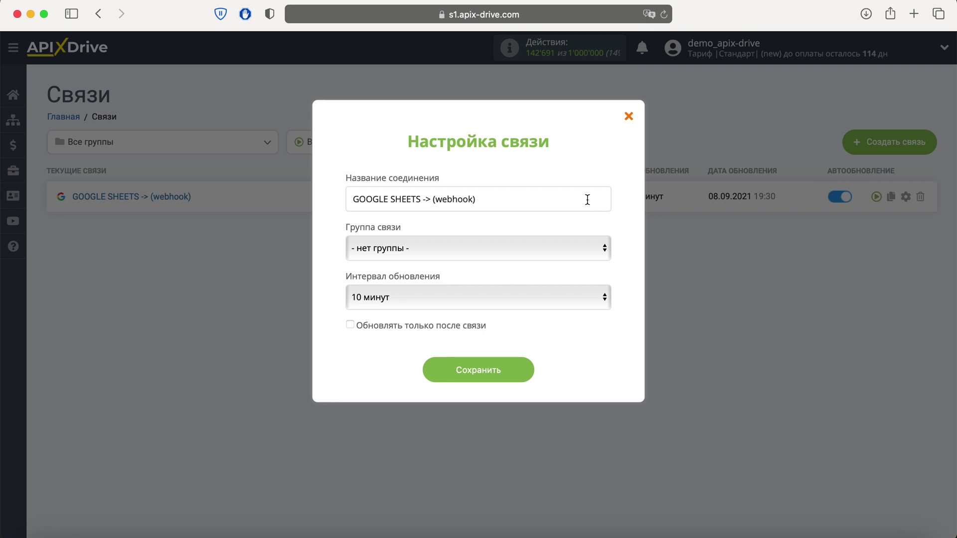
left_click(587, 198)
type("Заказы с са")
type("йта")
left_click(488, 294)
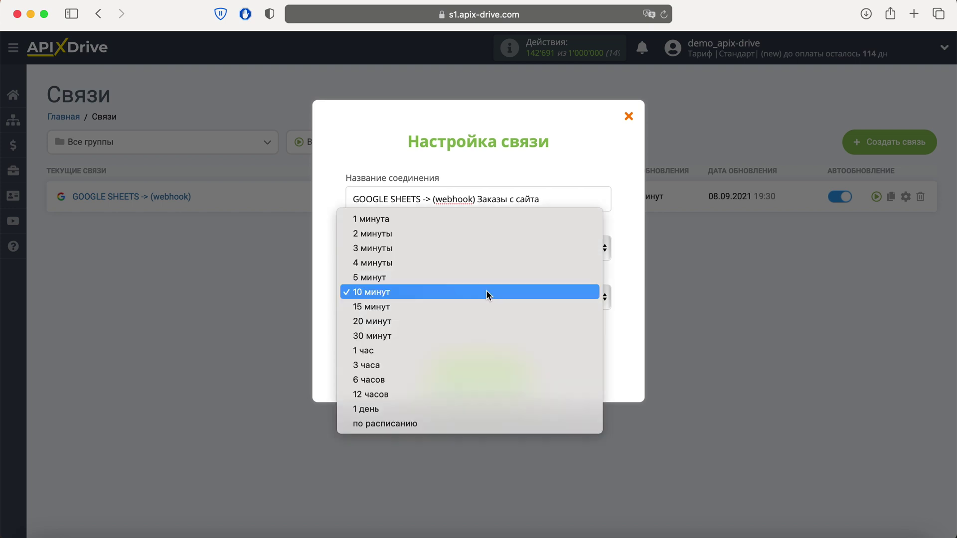
left_click(474, 278)
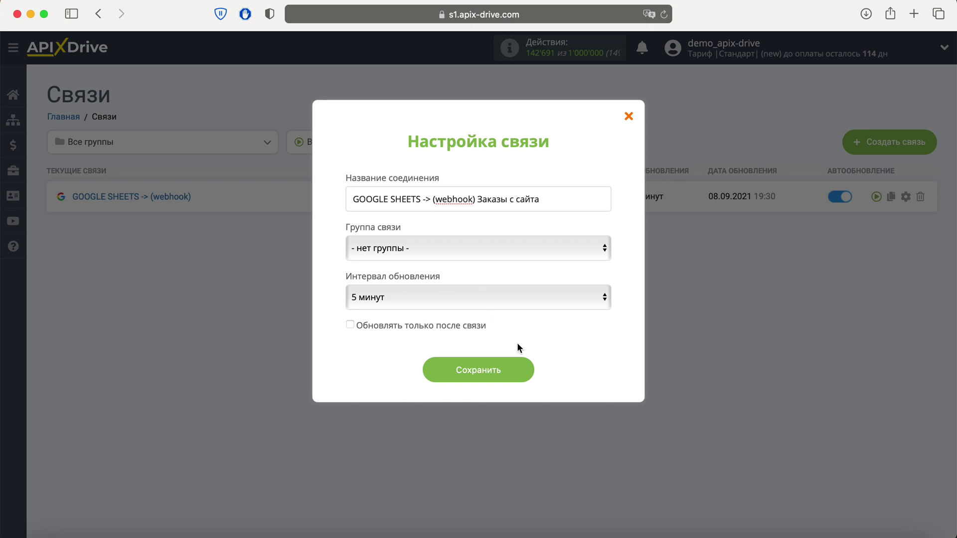
left_click(518, 368)
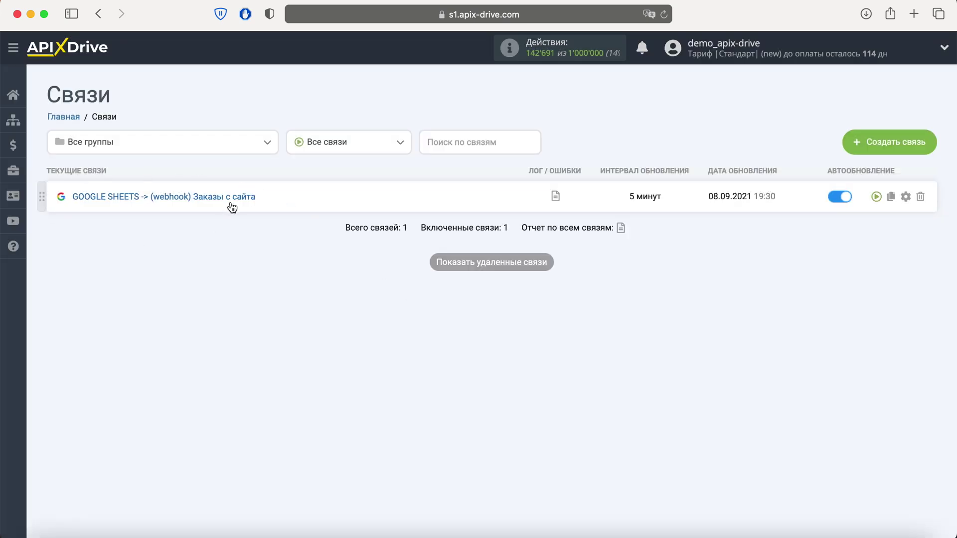